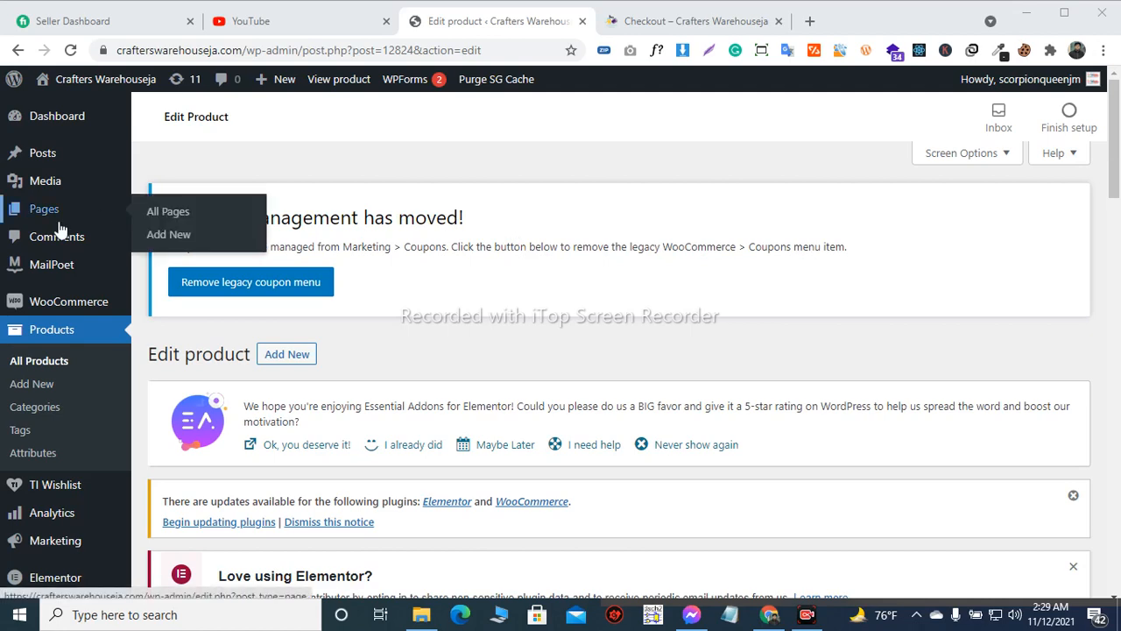
Examine the storefront checkout page, from the billing fields and shipping options to the payment methods and order summary
scroll(59, 228, "down", 1)
scroll(50, 225, "up", 1)
left_click(661, 25)
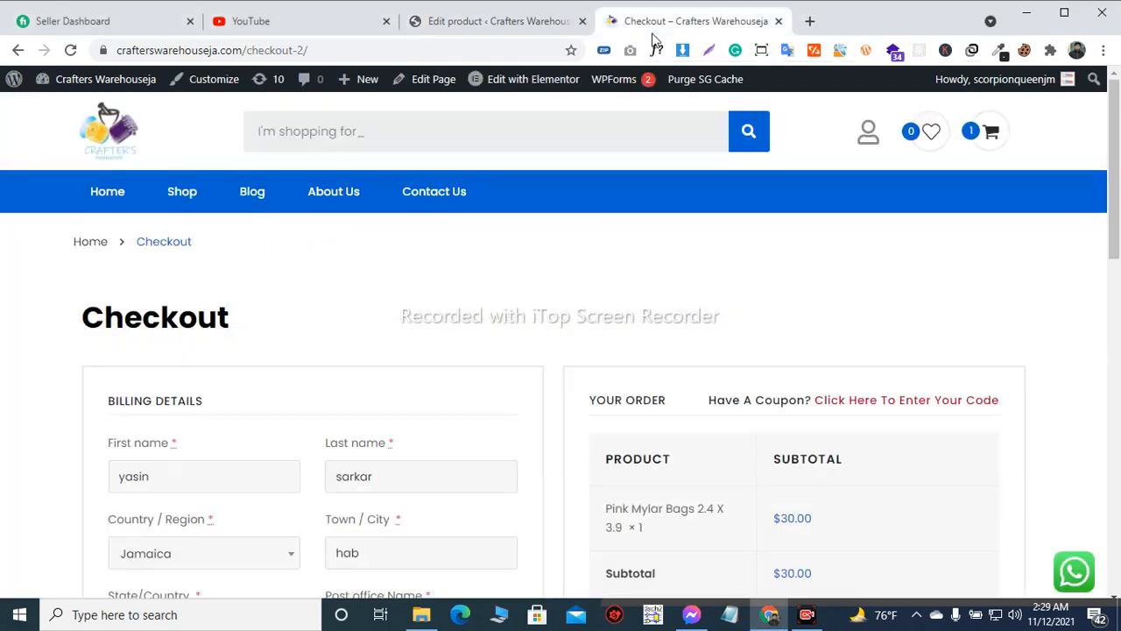
scroll(341, 215, "down", 5)
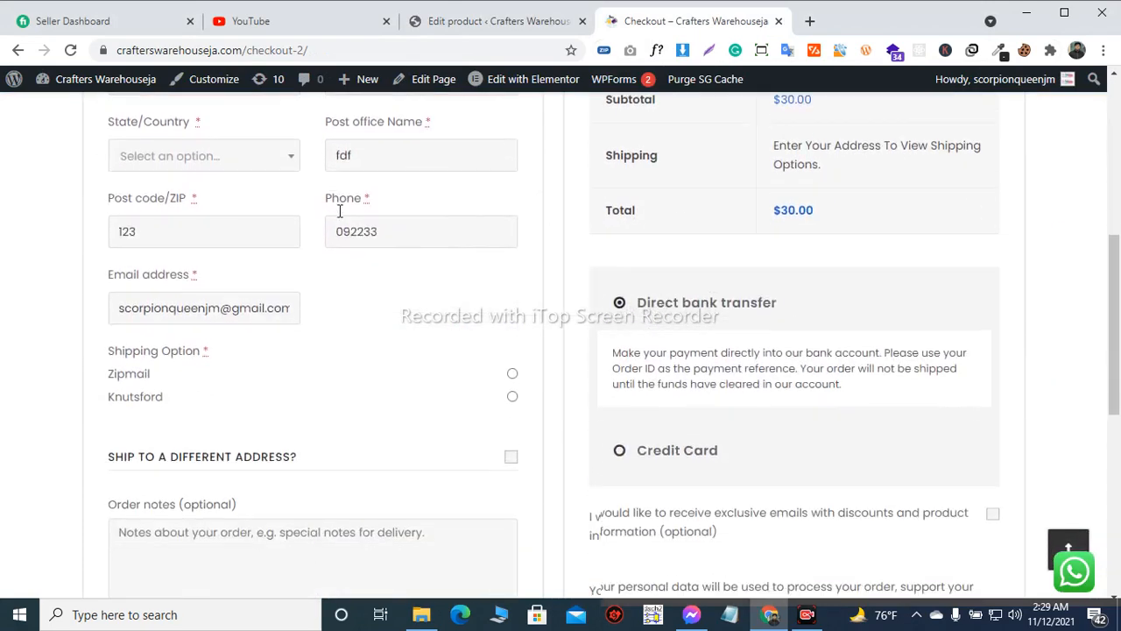
scroll(341, 210, "up", 5)
scroll(254, 241, "down", 1)
scroll(245, 328, "down", 5)
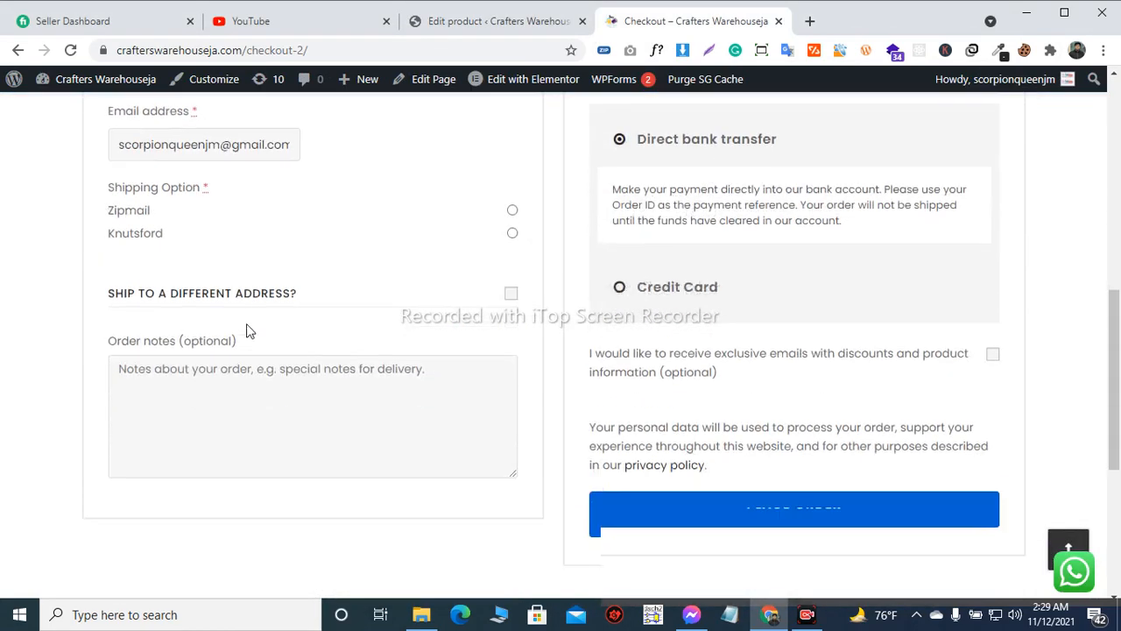
scroll(247, 329, "down", 2)
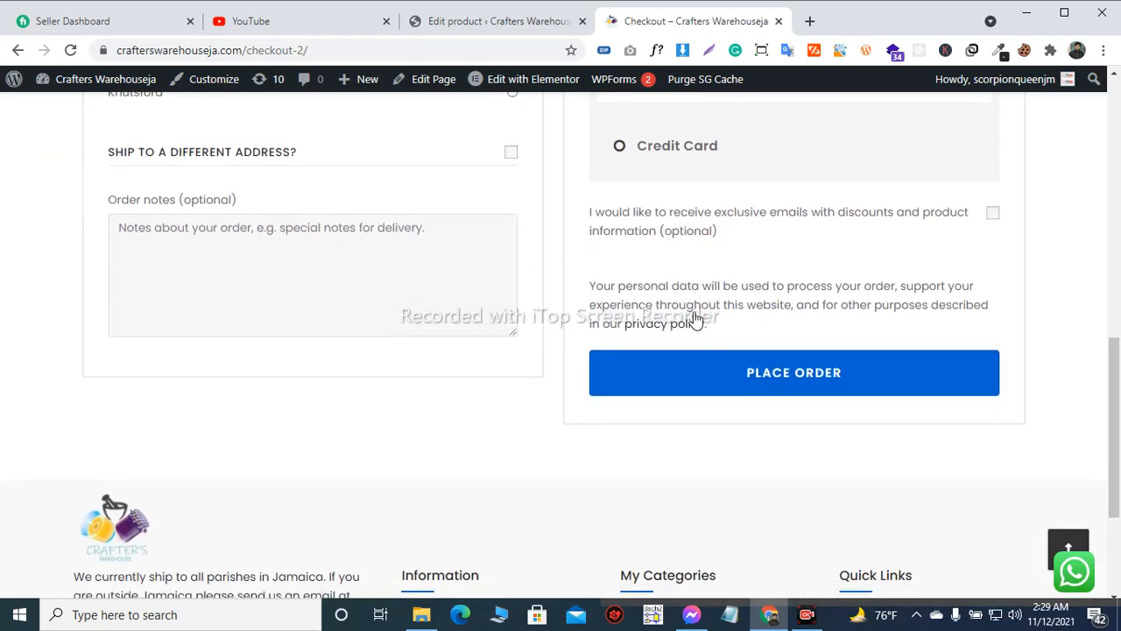
scroll(604, 342, "up", 2)
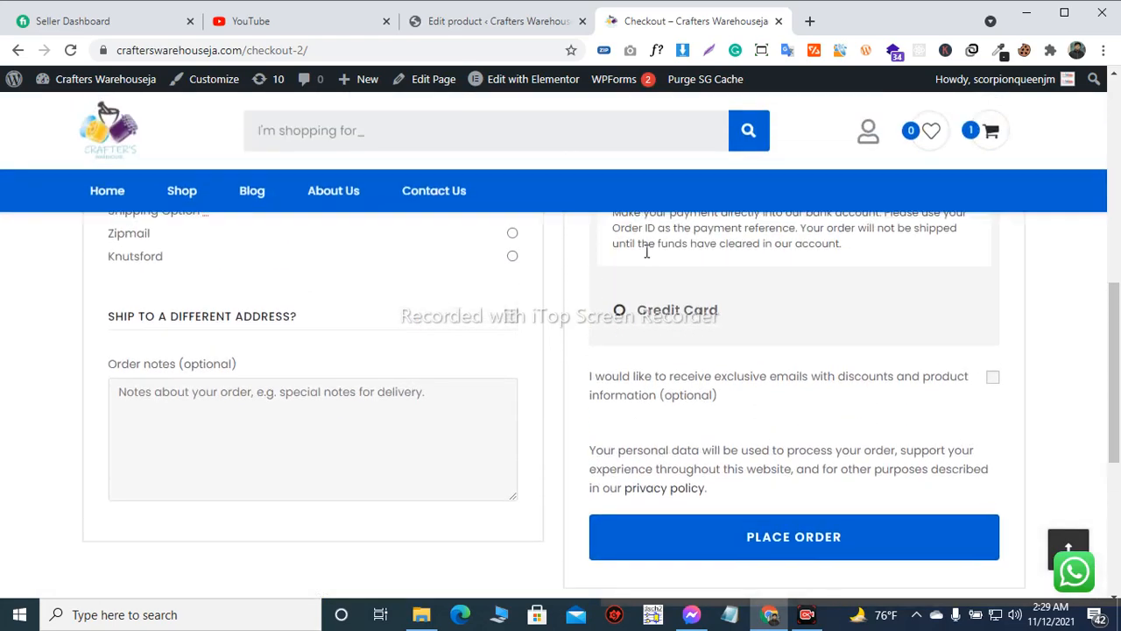
scroll(611, 352, "up", 4)
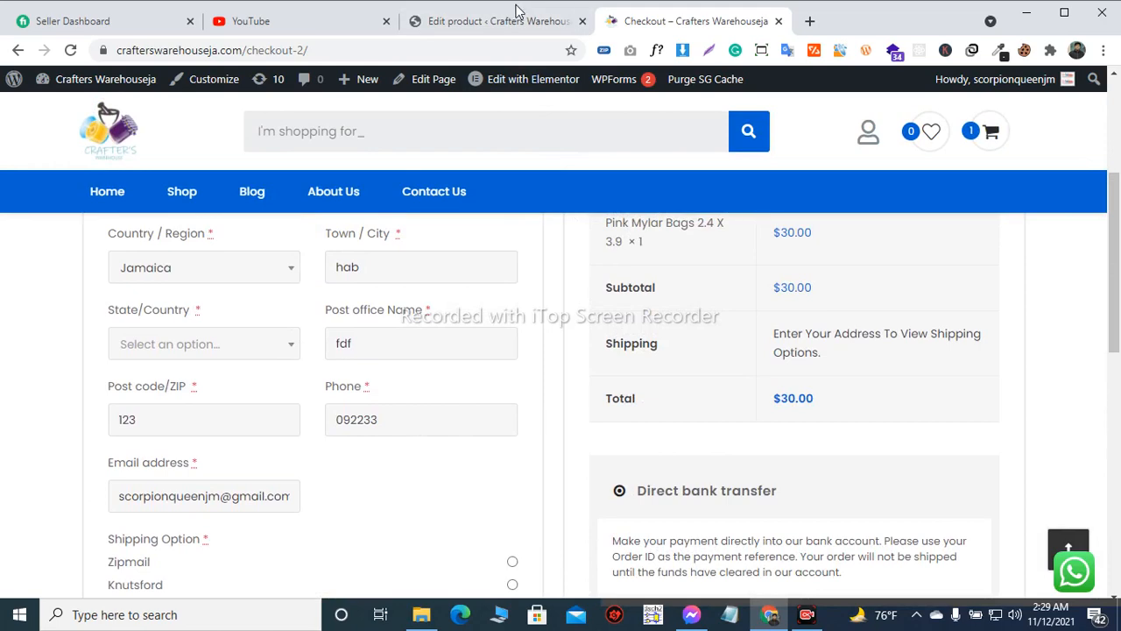
Return to the site admin and open the WooCommerce orders list
left_click(484, 25)
left_click(680, 31)
left_click(518, 28)
scroll(78, 221, "down", 1)
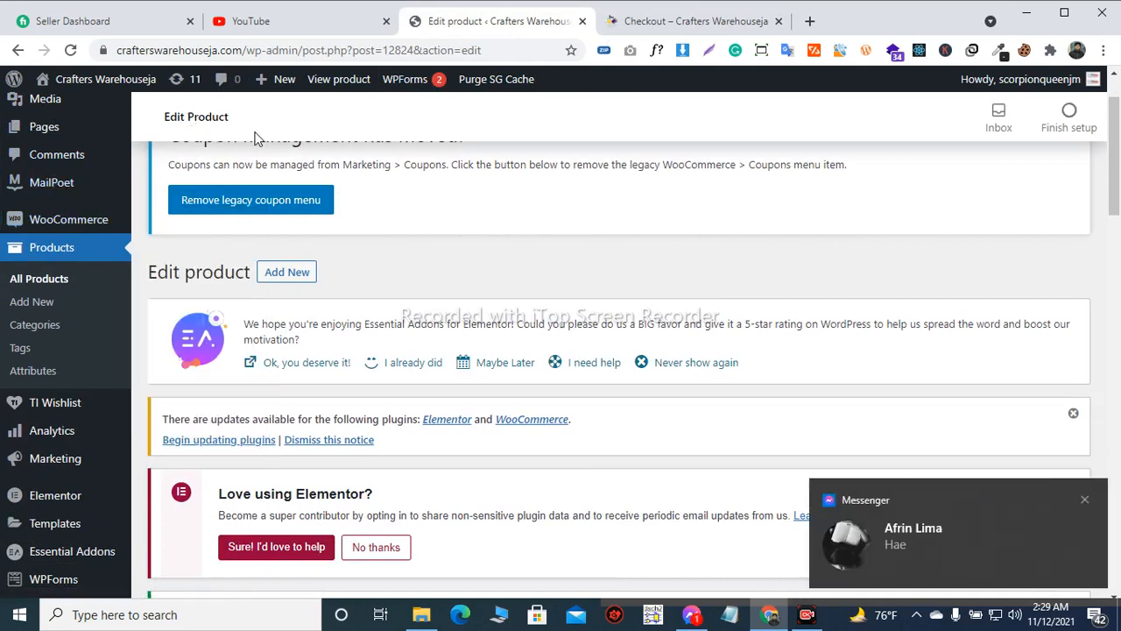
mouse_move(69, 226)
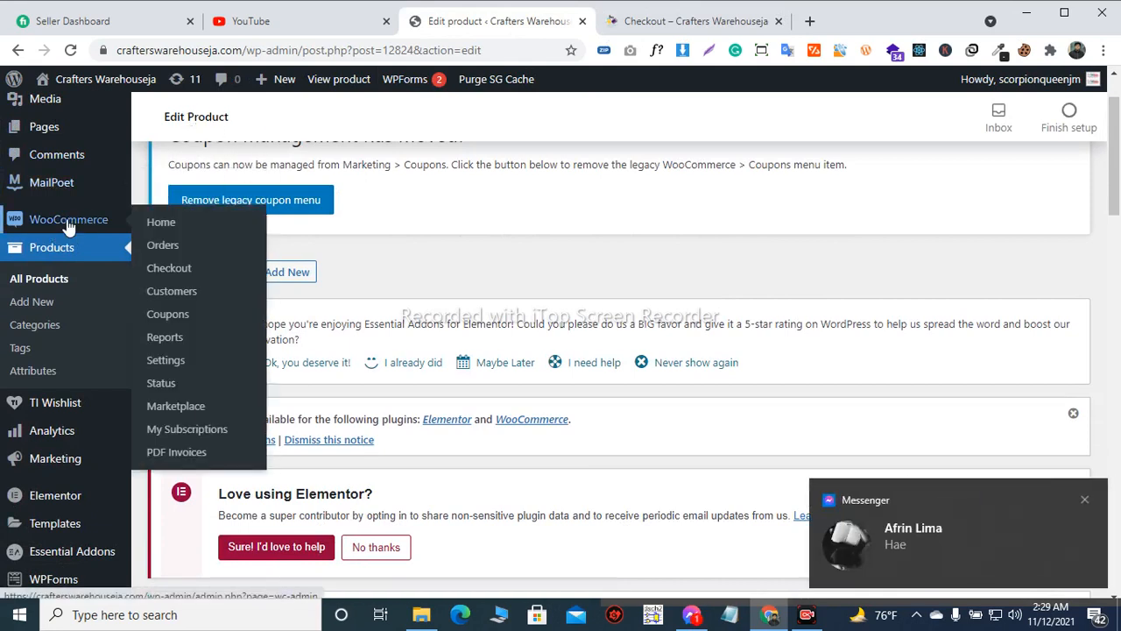
left_click(185, 248)
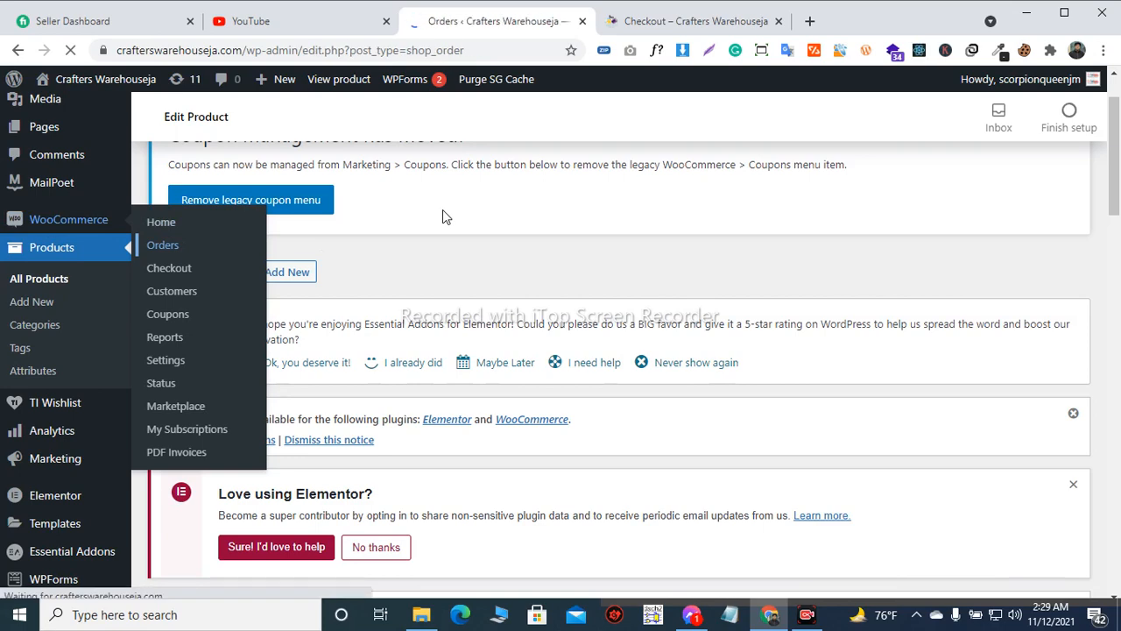
Look through the orders list, examining the order dates, statuses and totals, and glance back at the checkout page
scroll(375, 229, "down", 2)
scroll(375, 230, "down", 4)
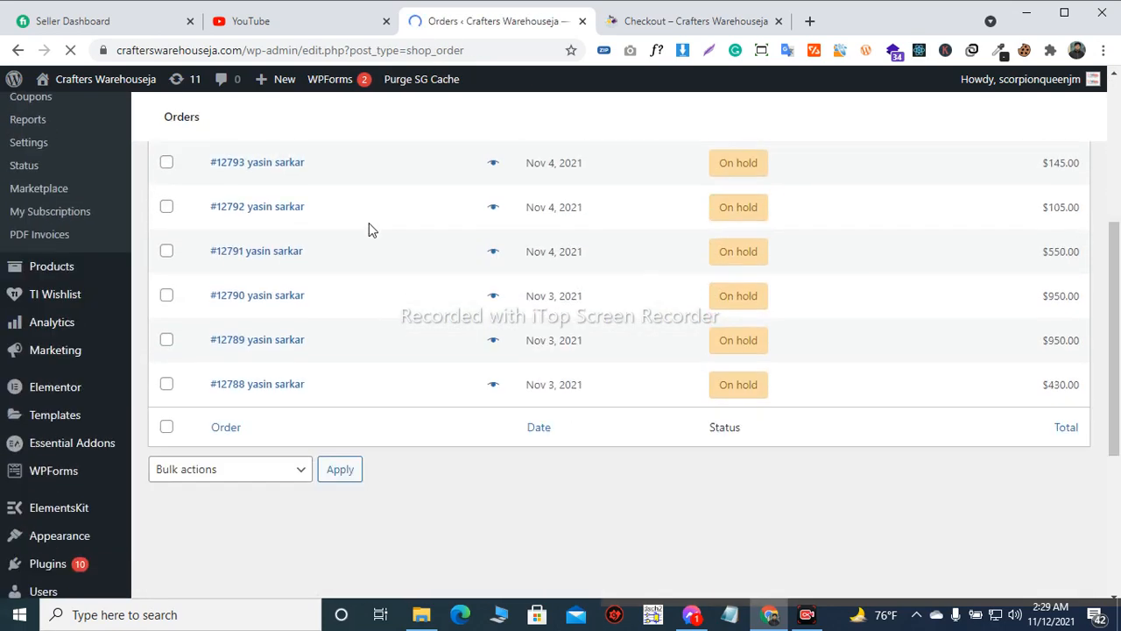
scroll(367, 227, "up", 3)
scroll(367, 233, "up", 3)
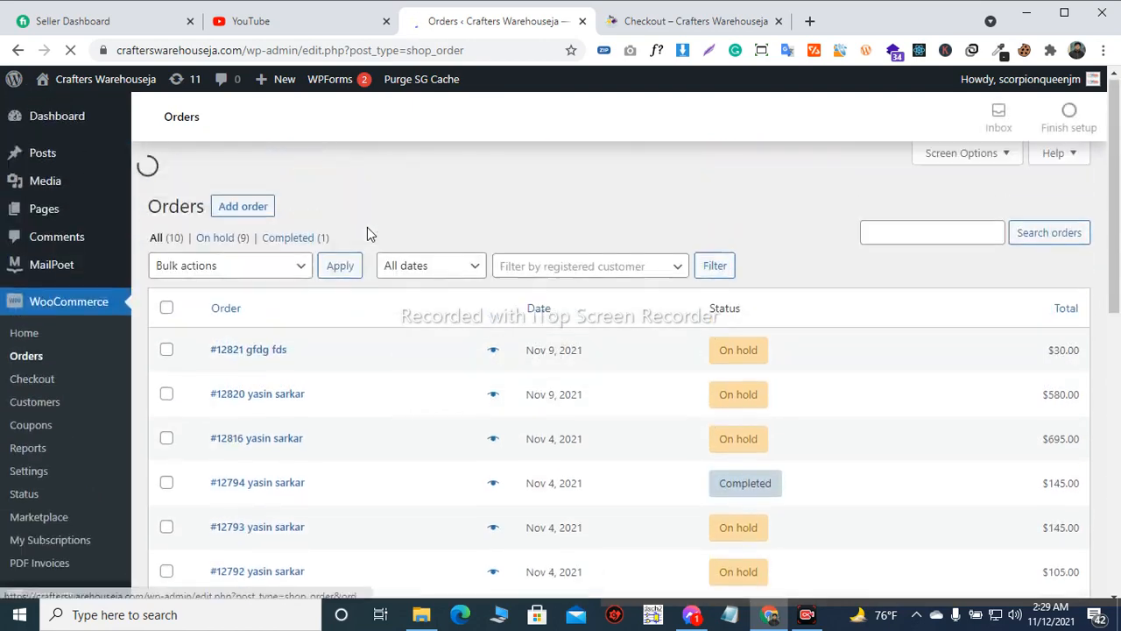
scroll(367, 232, "down", 5)
scroll(369, 235, "down", 3)
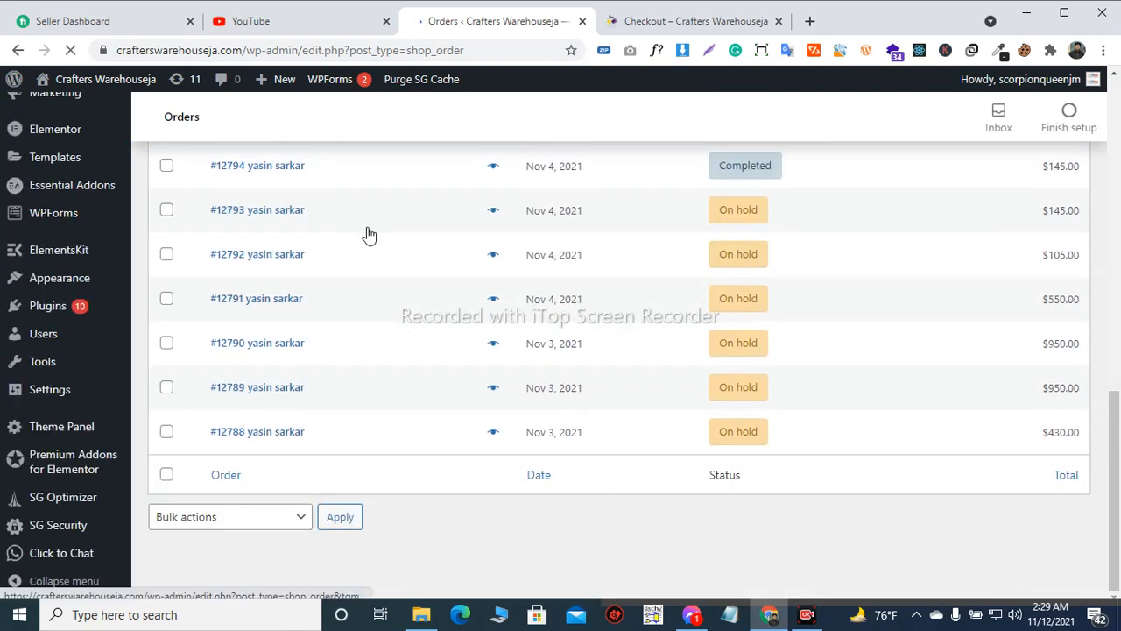
scroll(369, 237, "up", 2)
scroll(371, 247, "up", 1)
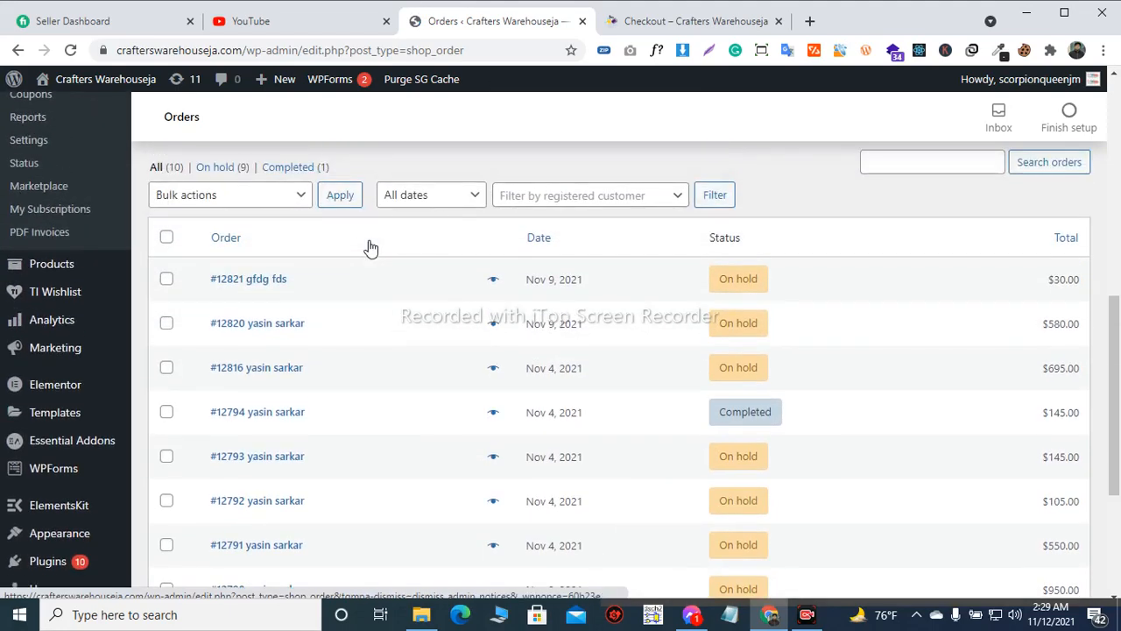
scroll(371, 246, "down", 1)
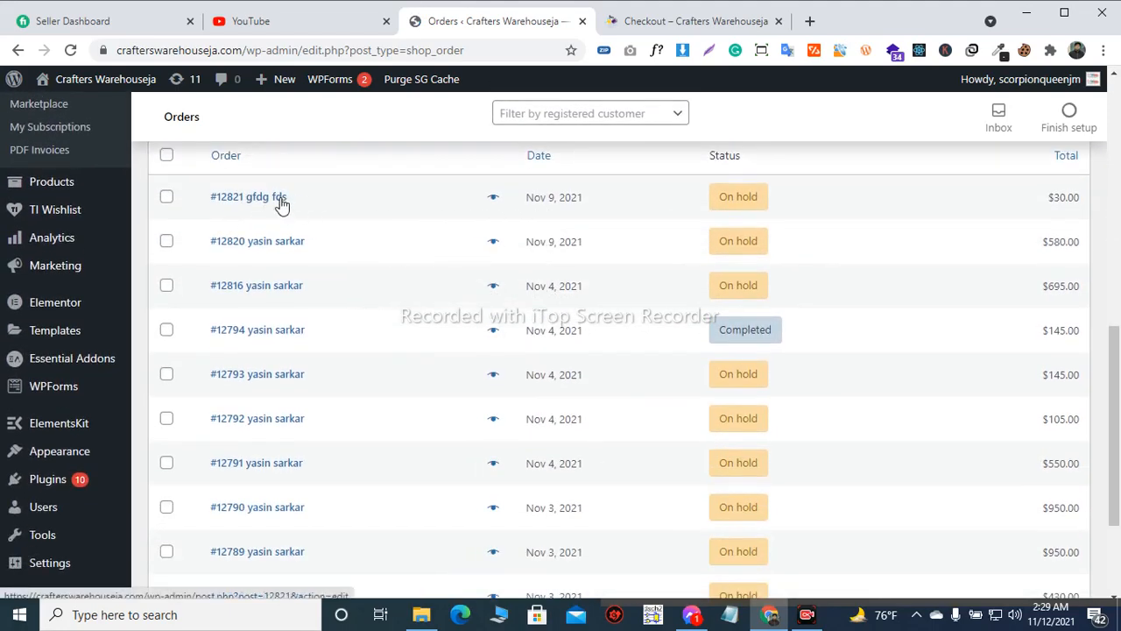
scroll(291, 211, "up", 1)
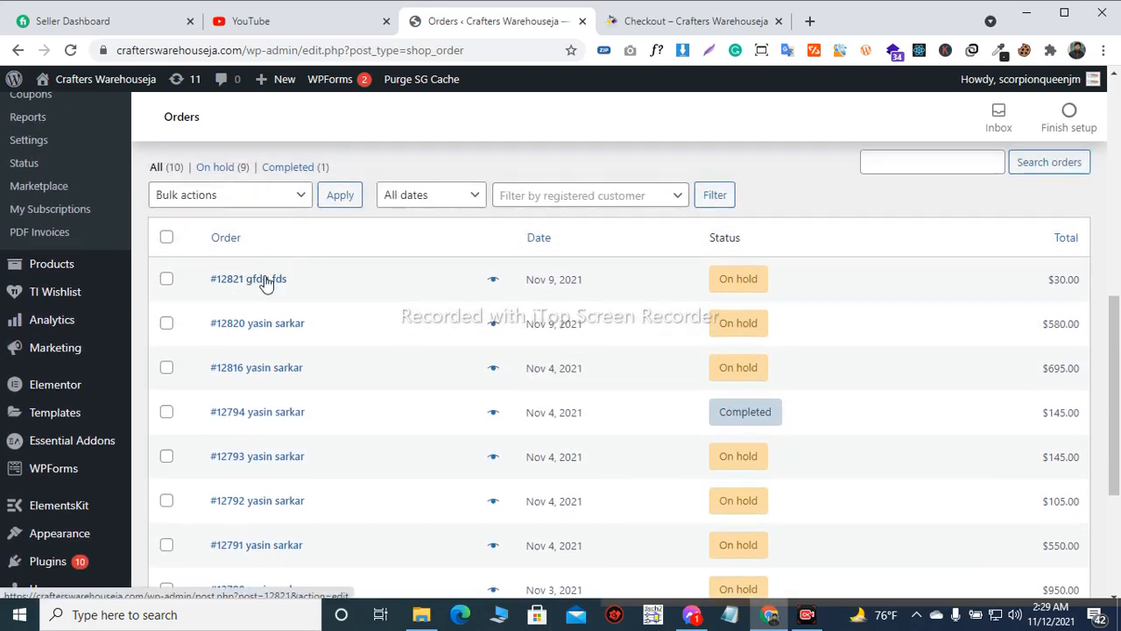
left_click(670, 27)
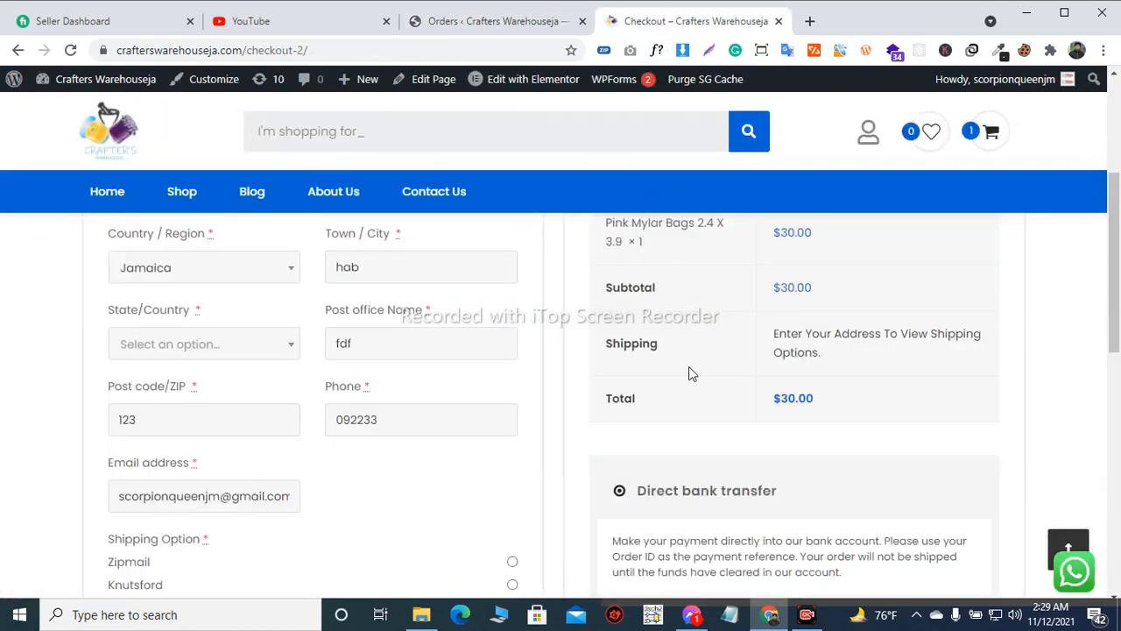
left_click(495, 21)
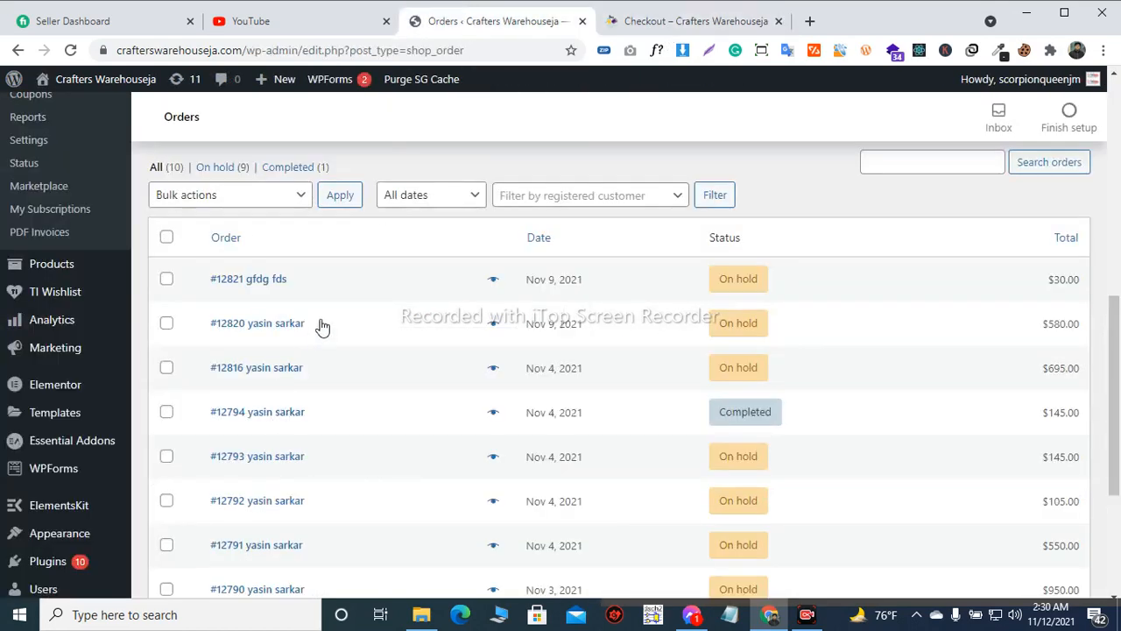
Open the $30.00 order dated Nov 9, 2021 and review its general details and customer billing information
left_click(266, 284)
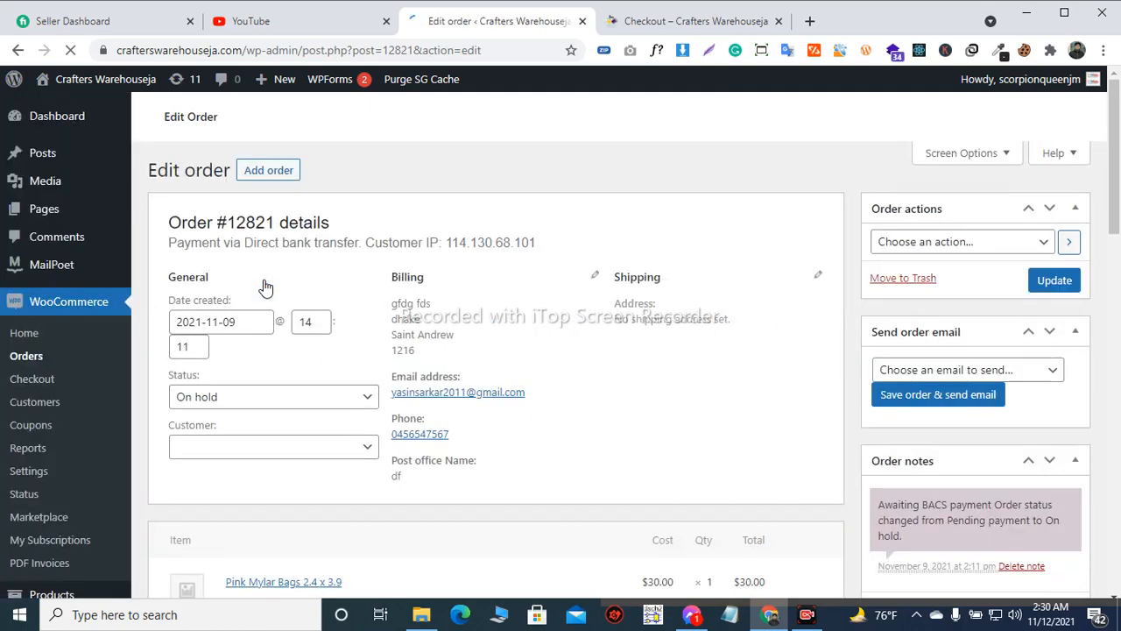
scroll(383, 271, "down", 2)
scroll(383, 271, "up", 2)
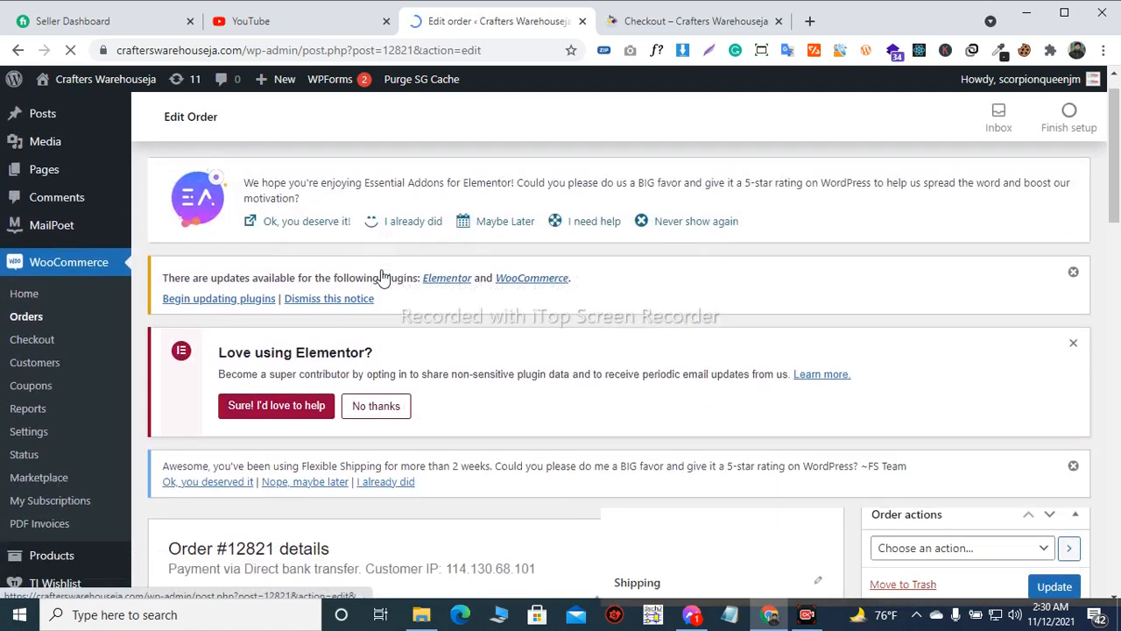
scroll(383, 271, "down", 6)
scroll(383, 274, "down", 3)
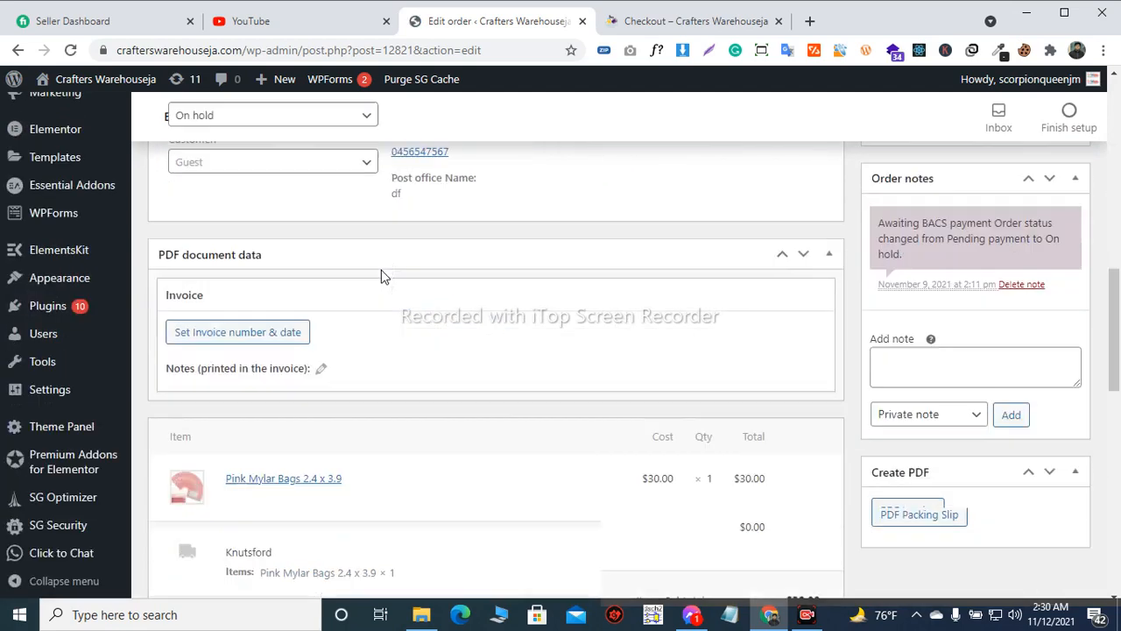
scroll(382, 277, "up", 5)
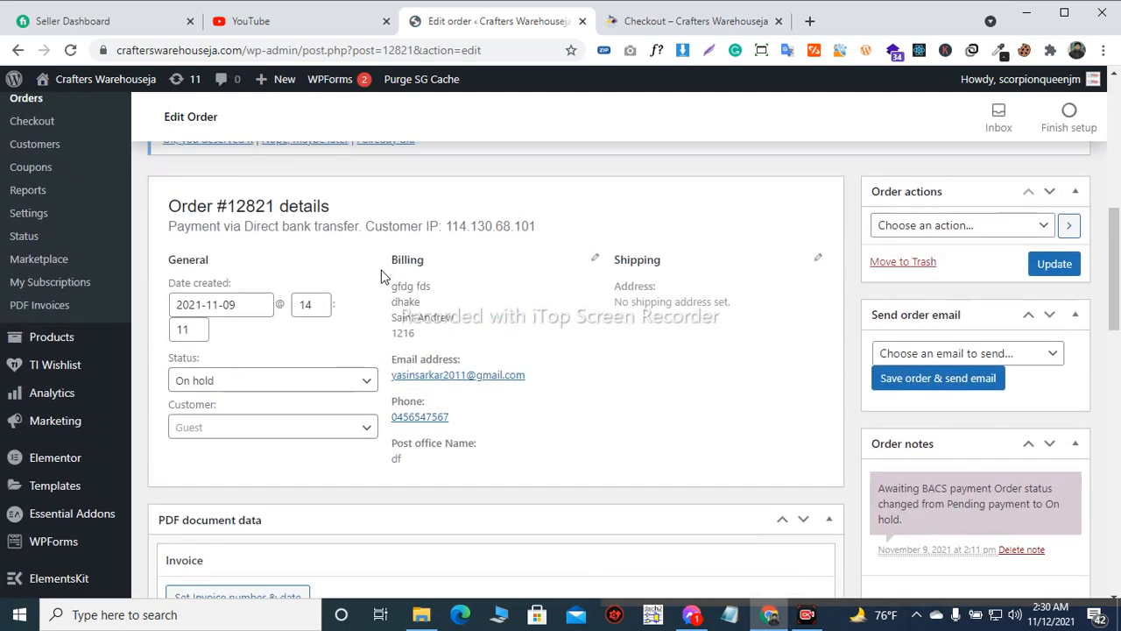
scroll(387, 265, "down", 3)
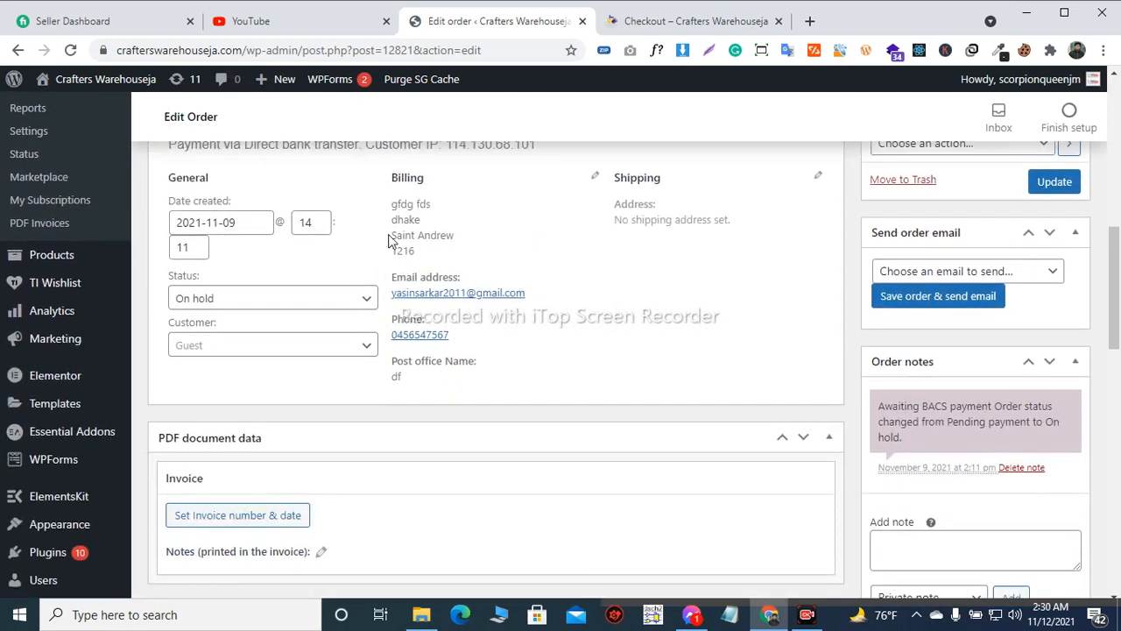
left_click_drag(391, 199, 620, 245)
left_click(540, 232)
Check the billing fields and shipping options on the checkout page against the open order
left_click(692, 21)
scroll(283, 355, "down", 2)
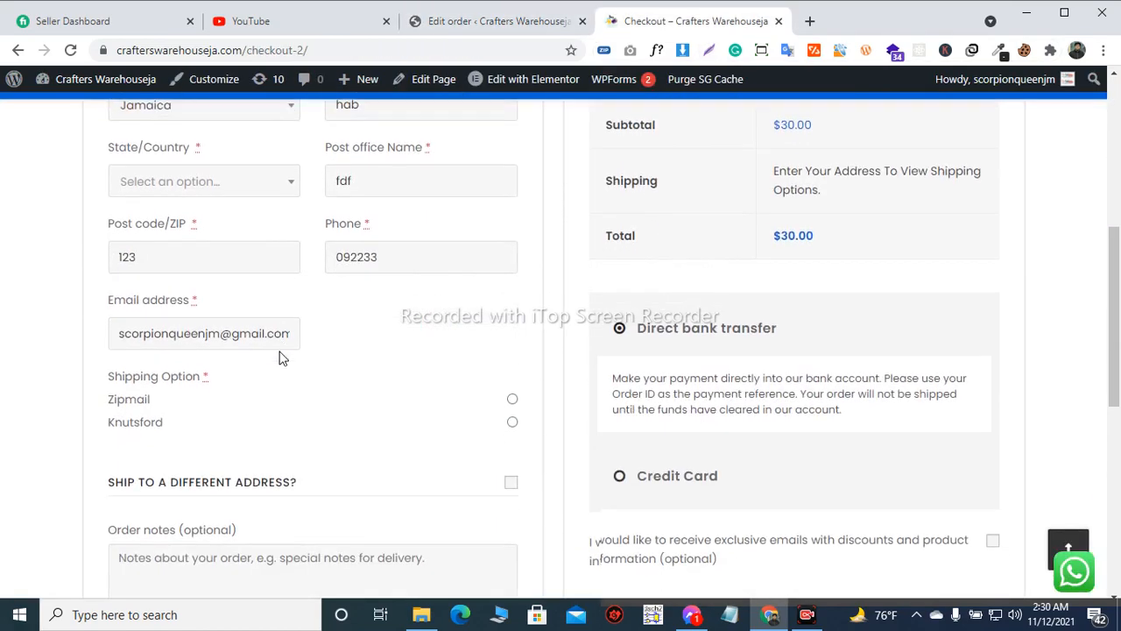
scroll(278, 348, "down", 5)
scroll(505, 115, "up", 3)
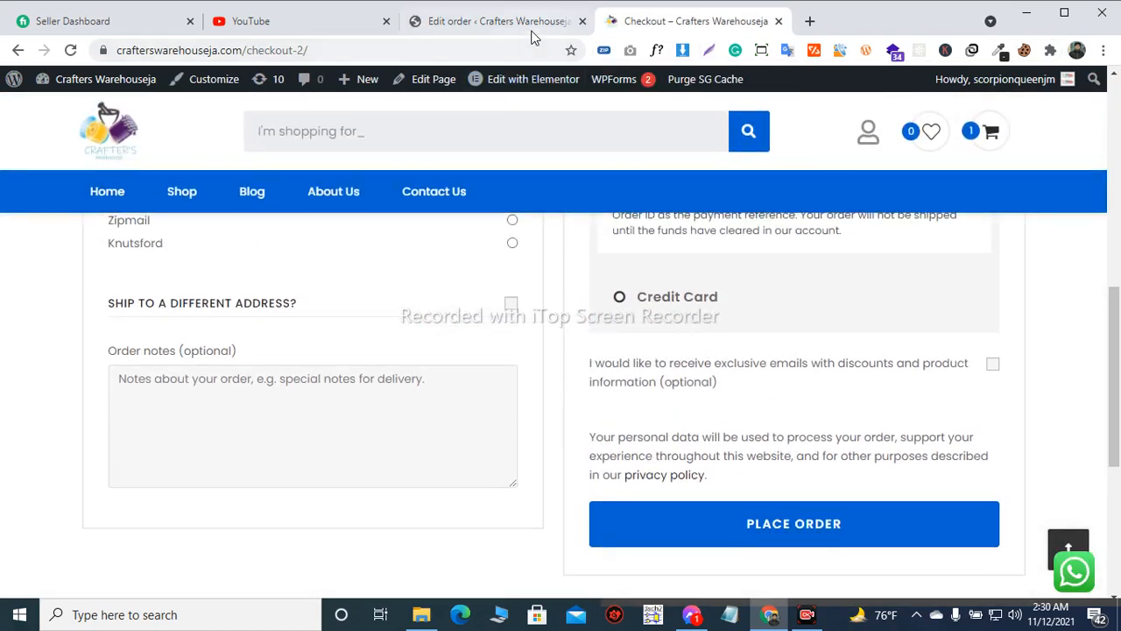
left_click(499, 21)
Examine the order's details, including its payment method, billing information, status and order notes
scroll(508, 258, "up", 2)
scroll(491, 237, "down", 2)
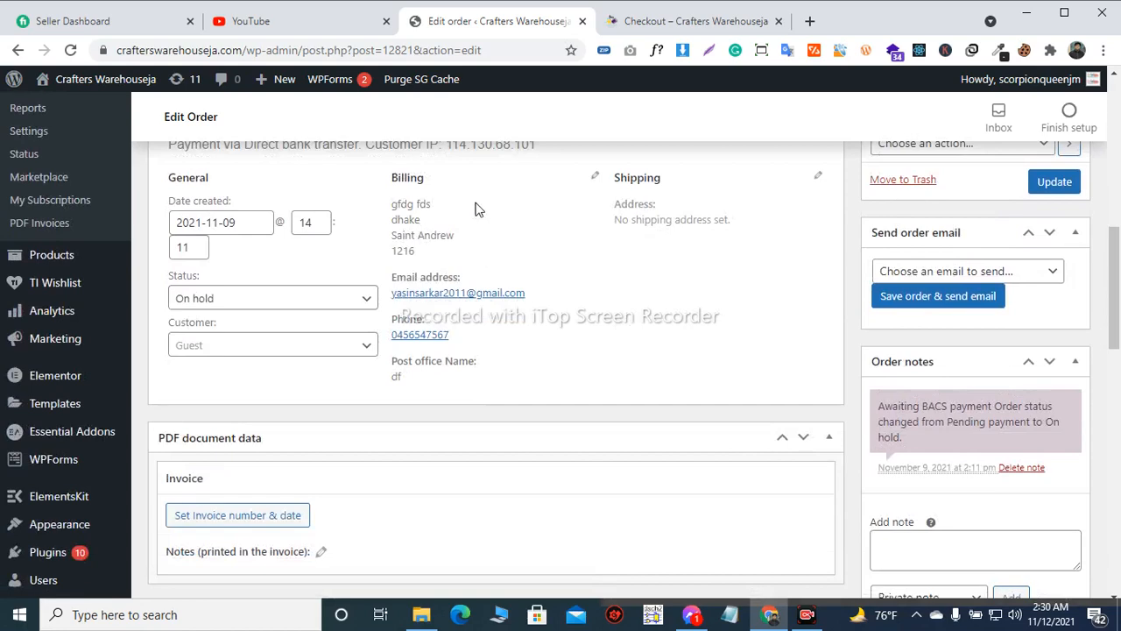
scroll(513, 226, "up", 1)
scroll(406, 286, "down", 1)
scroll(528, 279, "down", 2)
middle_click(528, 278)
scroll(528, 279, "up", 2)
scroll(528, 279, "up", 1)
scroll(528, 279, "down", 1)
scroll(529, 278, "up", 1)
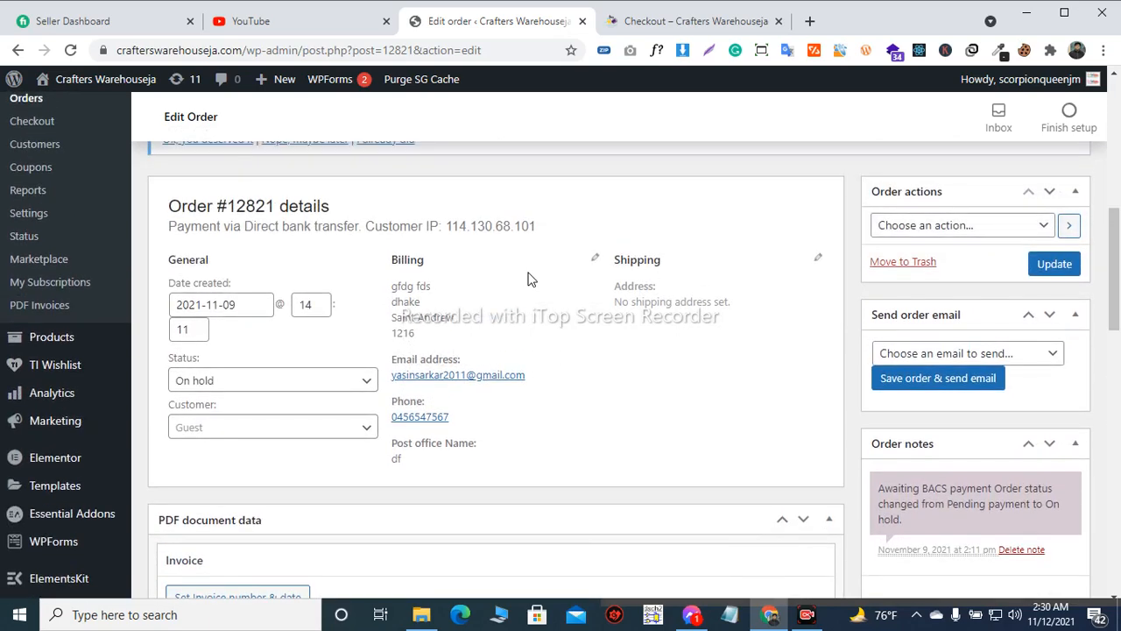
scroll(529, 278, "down", 1)
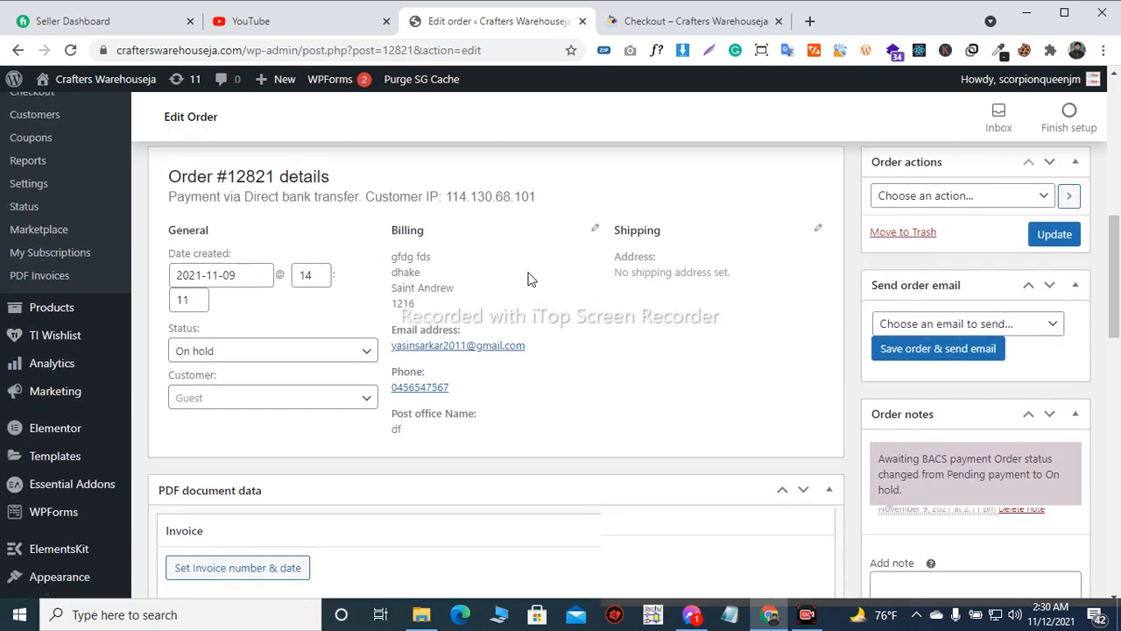
scroll(529, 279, "up", 1)
scroll(528, 279, "down", 1)
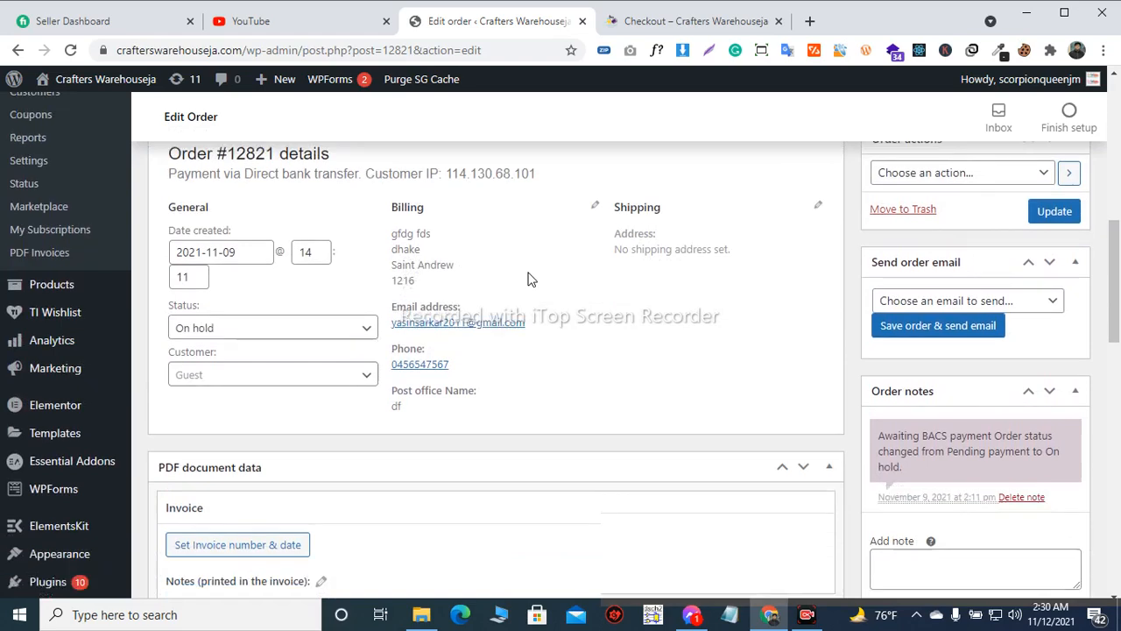
Browse the available order statuses and set the order's status to Completed
scroll(377, 243, "down", 1)
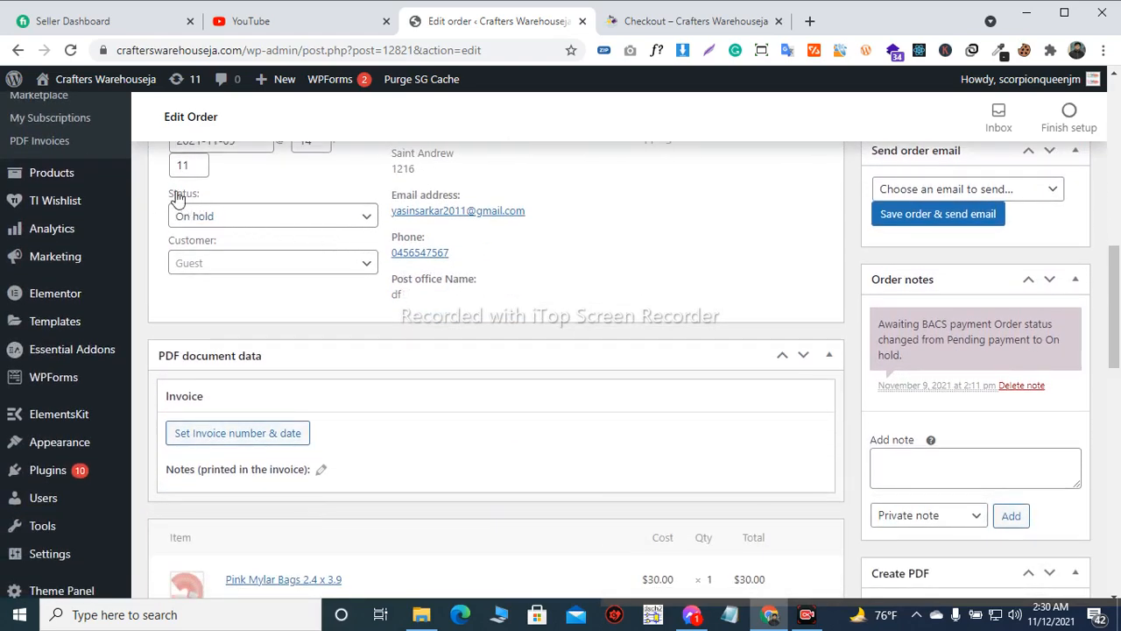
left_click(220, 217)
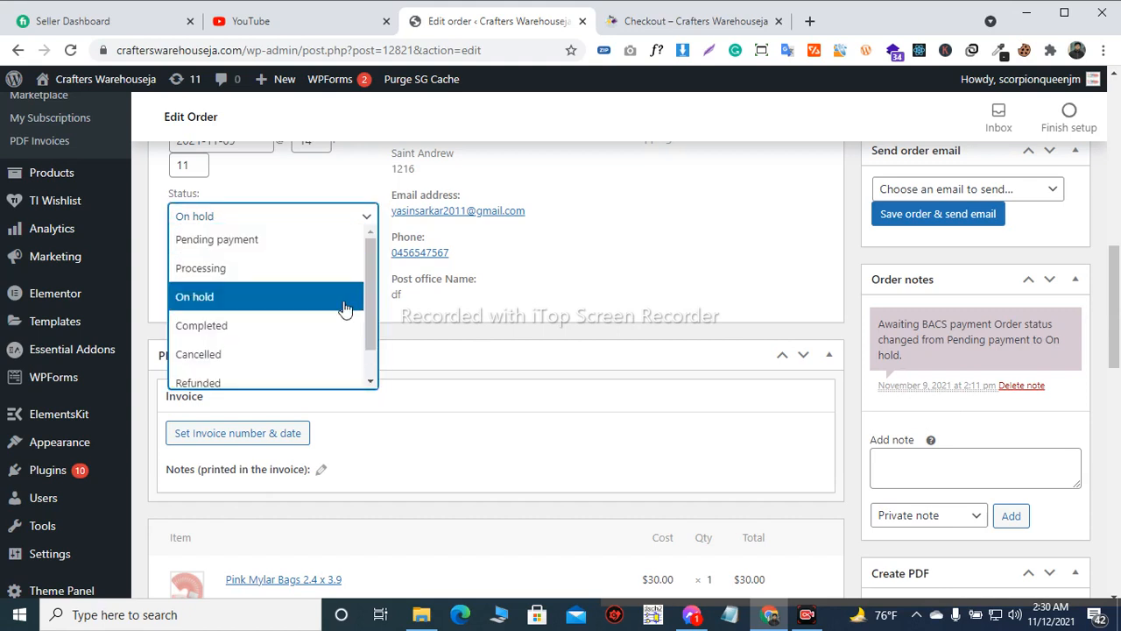
left_click_drag(368, 258, 363, 308)
scroll(262, 281, "up", 2)
mouse_move(371, 272)
left_mouse_down()
mouse_move(363, 316)
mouse_move(368, 258)
left_mouse_up()
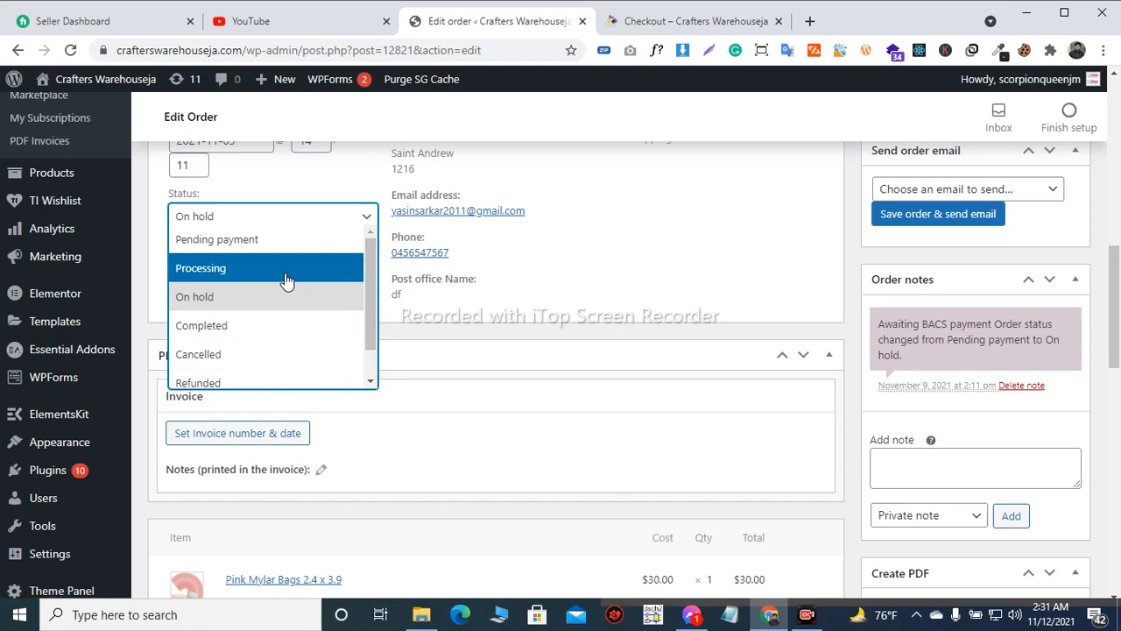
left_click(252, 327)
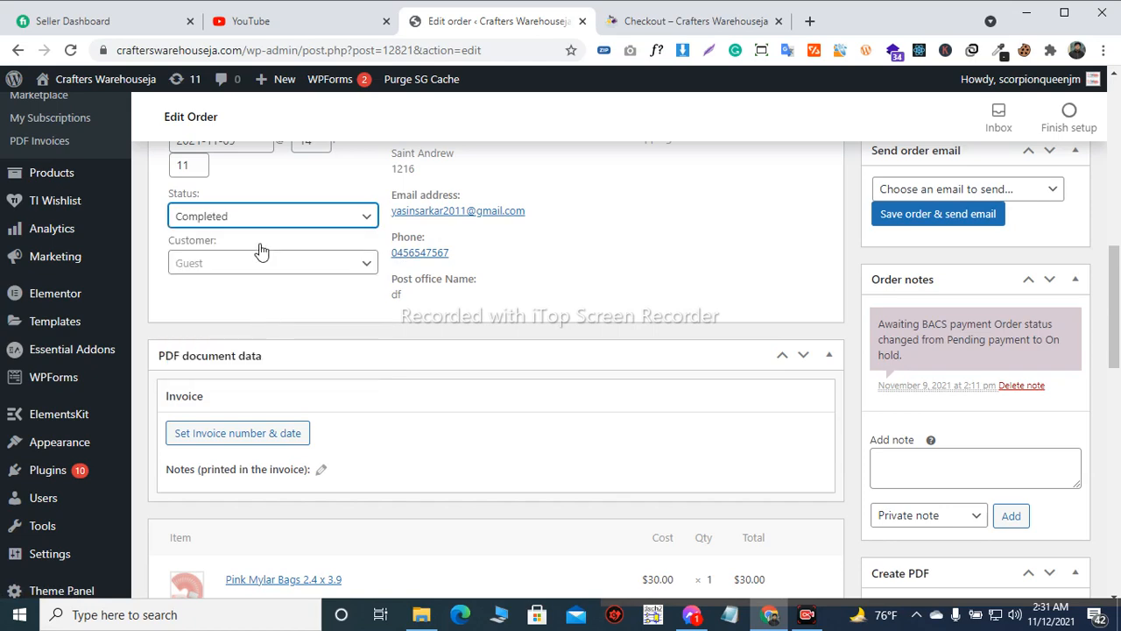
Review the order's general details, billing information, PDF document data, purchased item and order totals
scroll(261, 251, "up", 2)
scroll(259, 252, "up", 3)
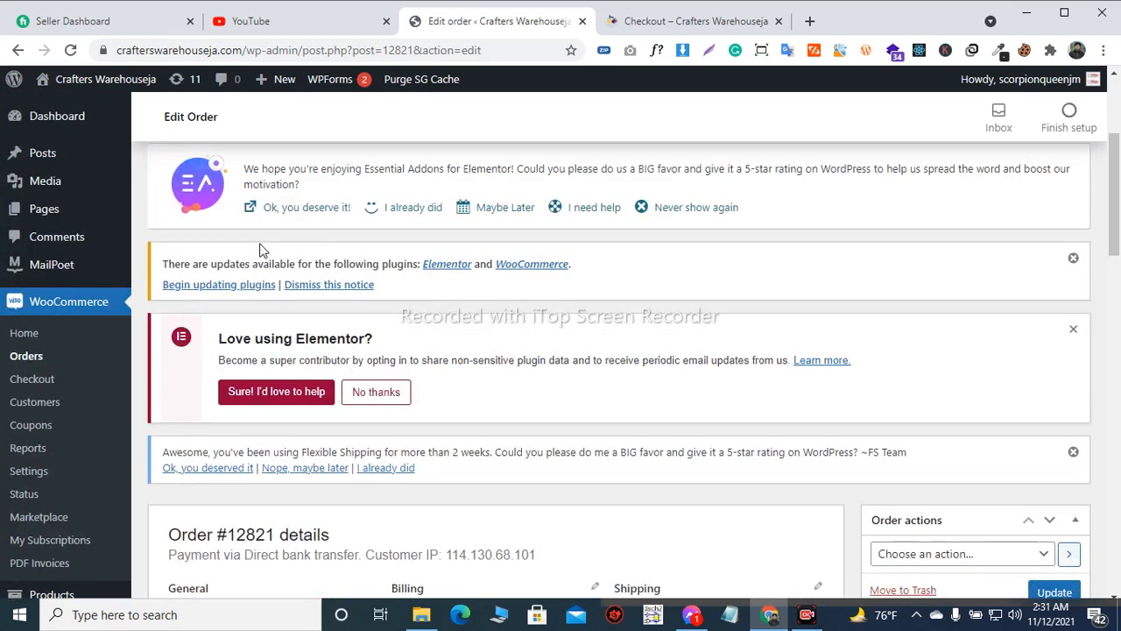
scroll(260, 251, "down", 4)
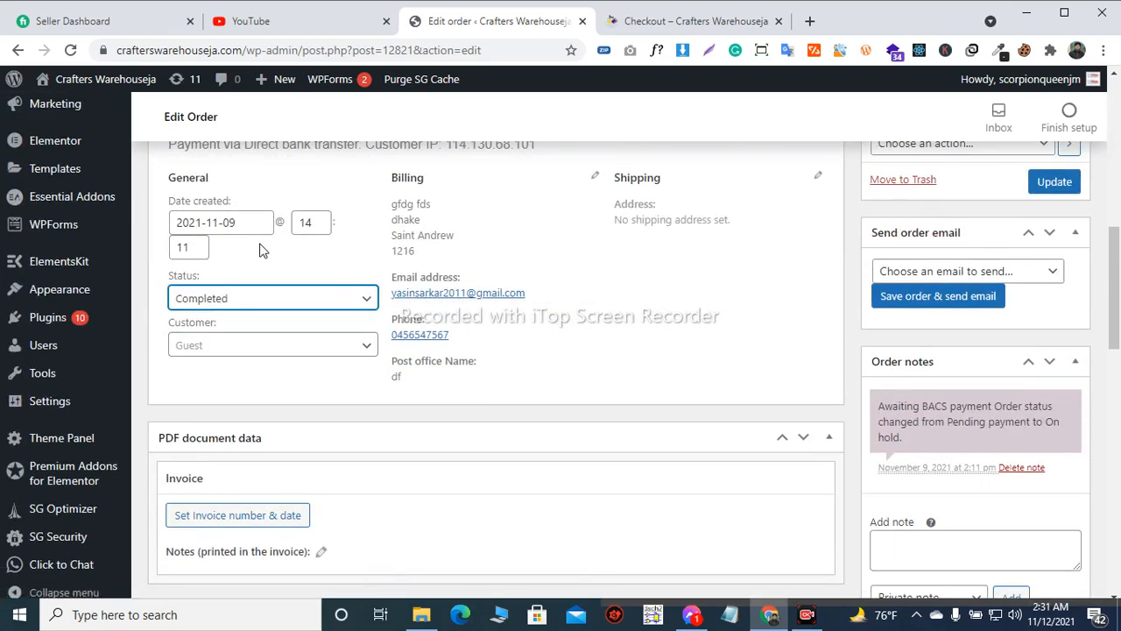
scroll(263, 250, "down", 3)
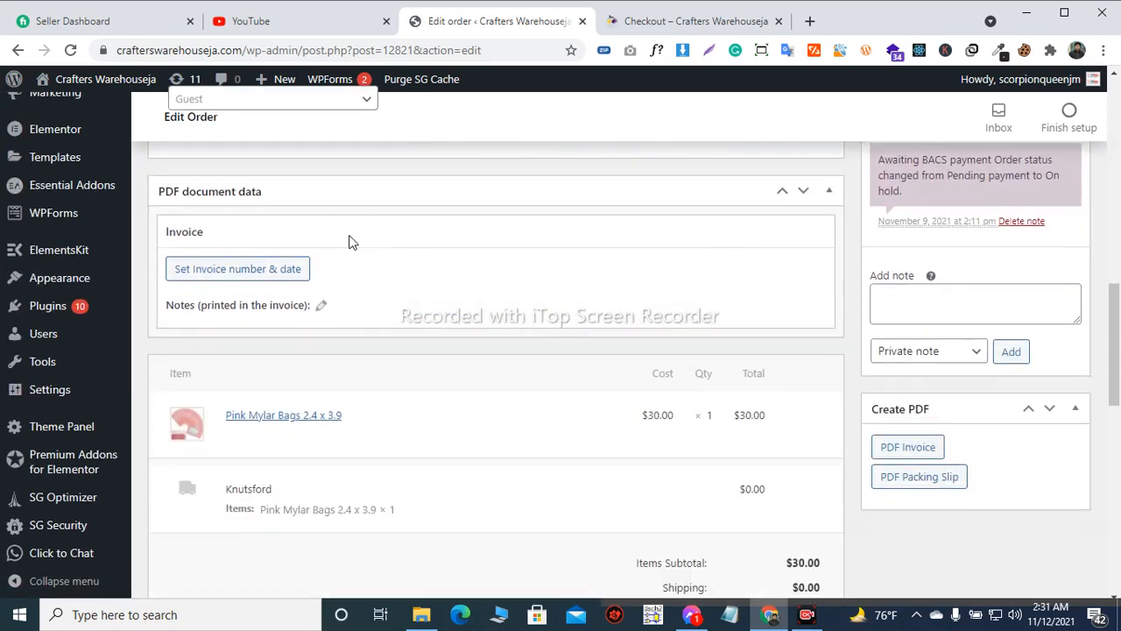
scroll(466, 247, "up", 3)
scroll(465, 246, "up", 3)
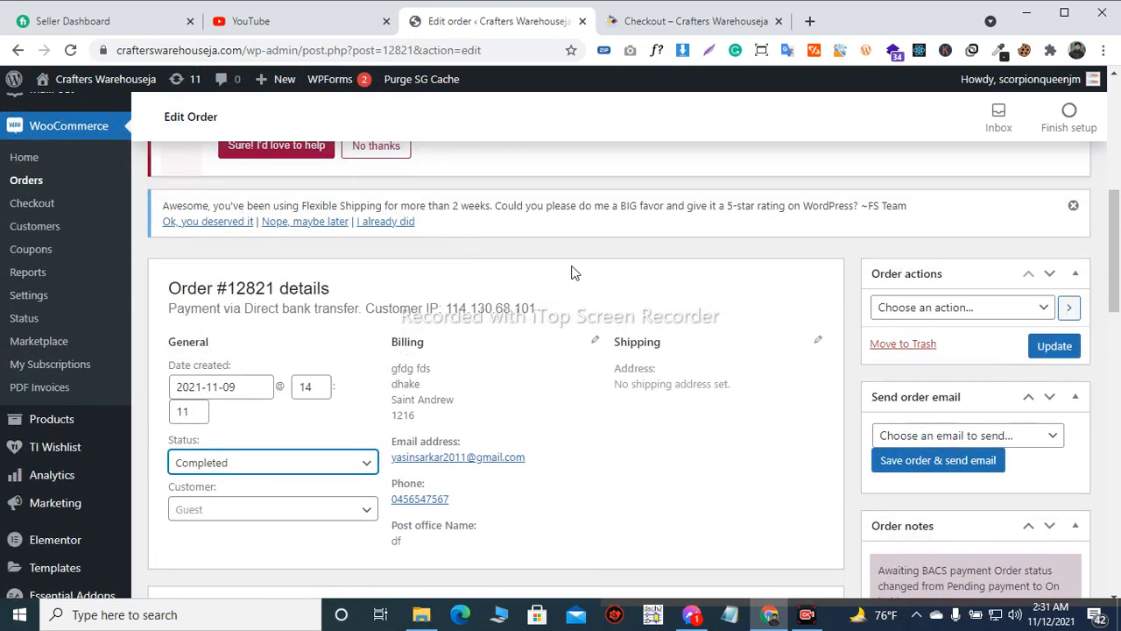
scroll(681, 255, "down", 3)
scroll(680, 250, "up", 3)
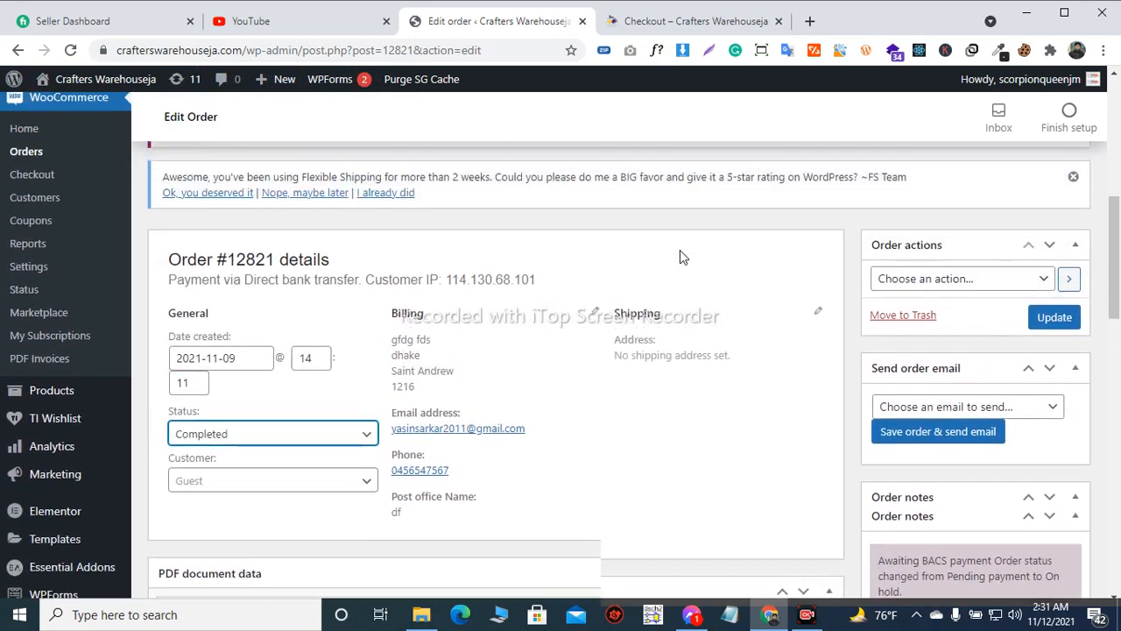
scroll(680, 250, "down", 3)
scroll(680, 250, "down", 2)
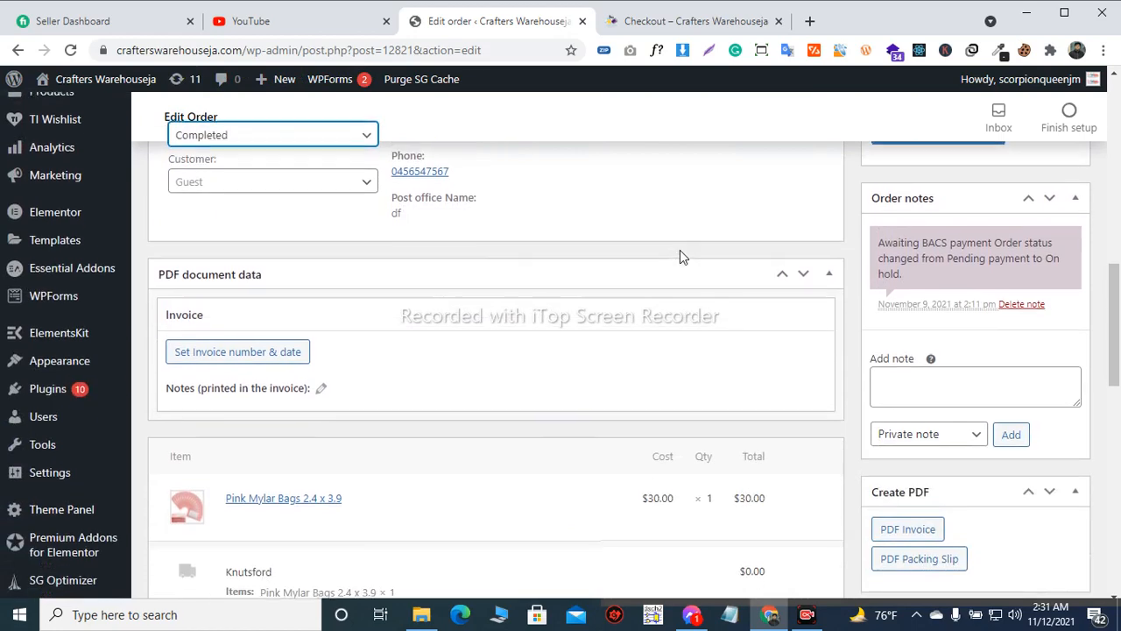
scroll(978, 211, "down", 1)
scroll(978, 210, "down", 1)
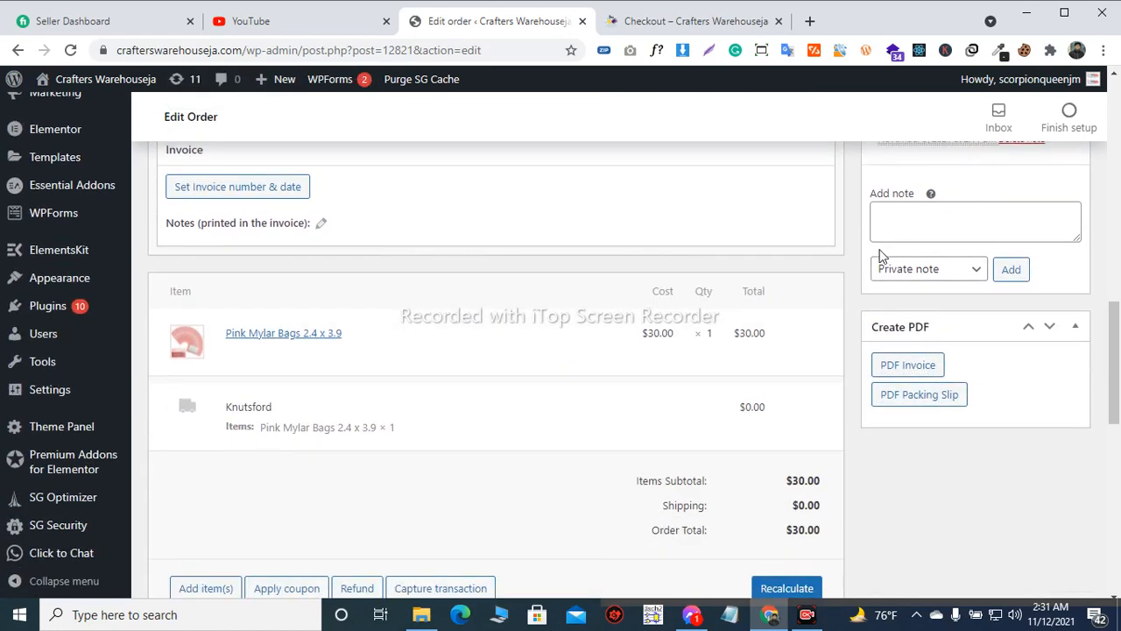
Check the order's selected status alongside the order actions, order email options and order notes
scroll(881, 254, "up", 4)
scroll(880, 252, "down", 1)
scroll(881, 252, "up", 1)
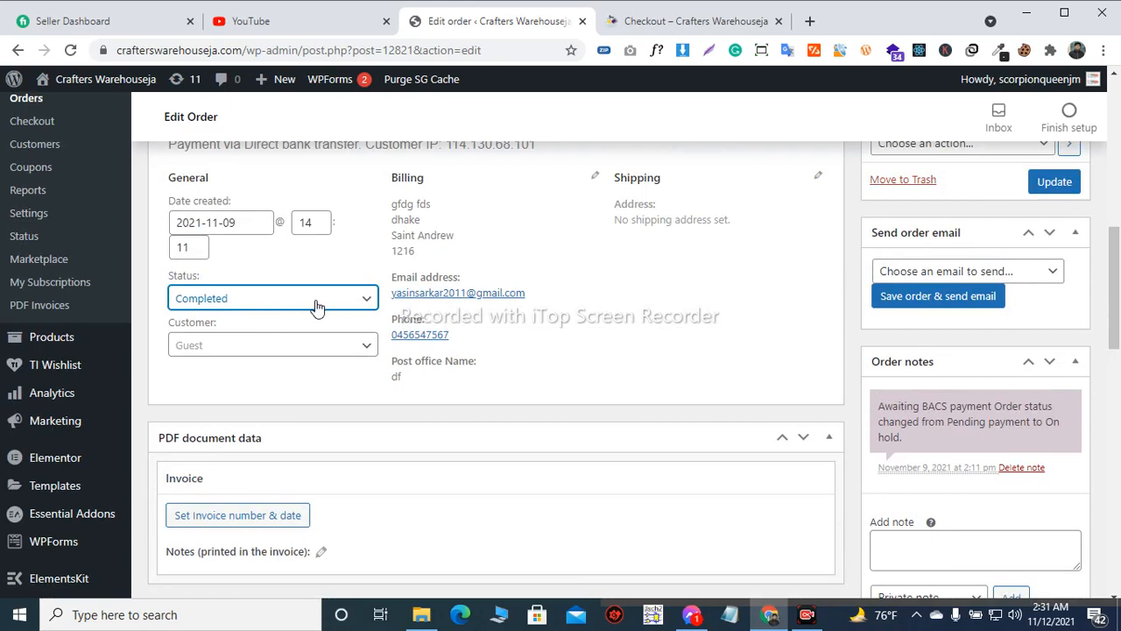
scroll(315, 329, "up", 2)
scroll(932, 243, "down", 1)
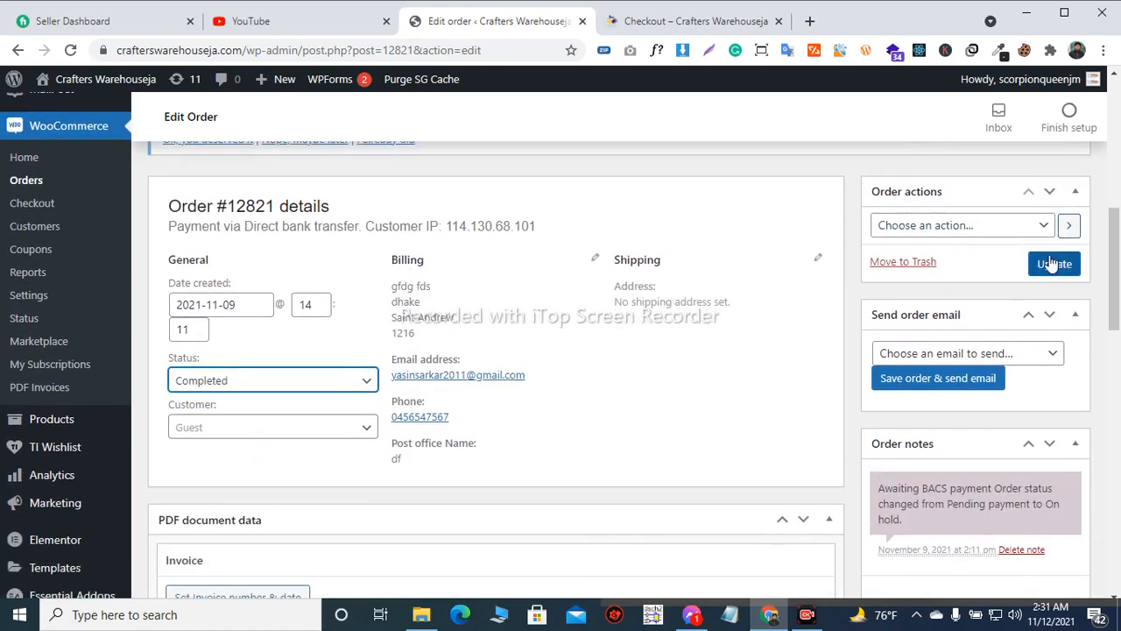
scroll(1051, 263, "down", 3)
scroll(1049, 261, "up", 1)
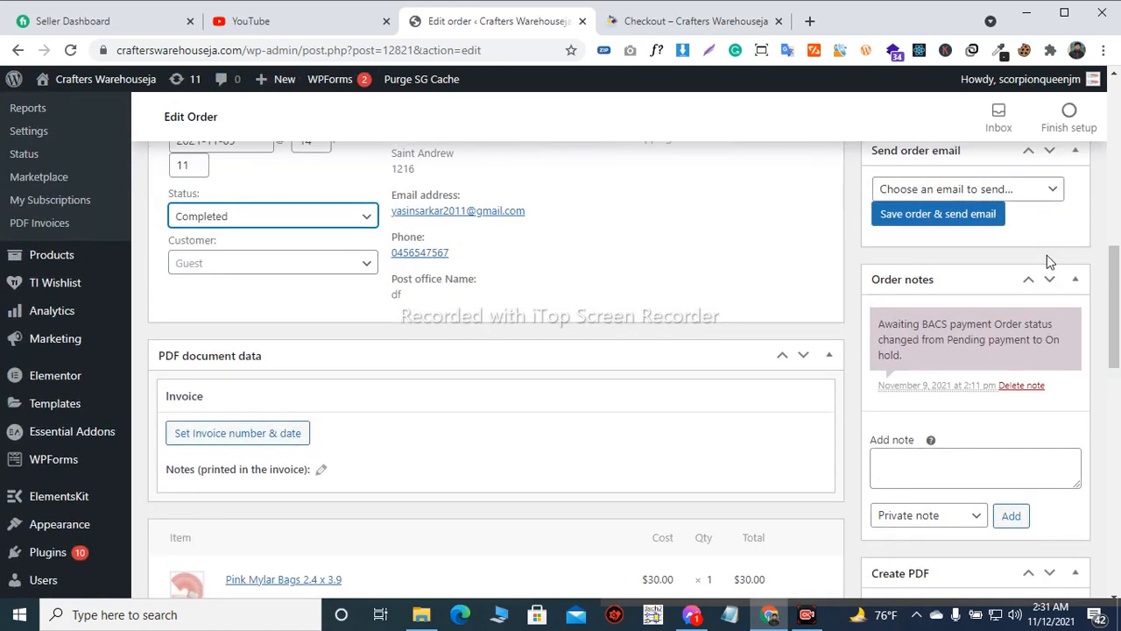
scroll(1047, 255, "up", 1)
scroll(1047, 255, "down", 1)
scroll(1047, 255, "up", 2)
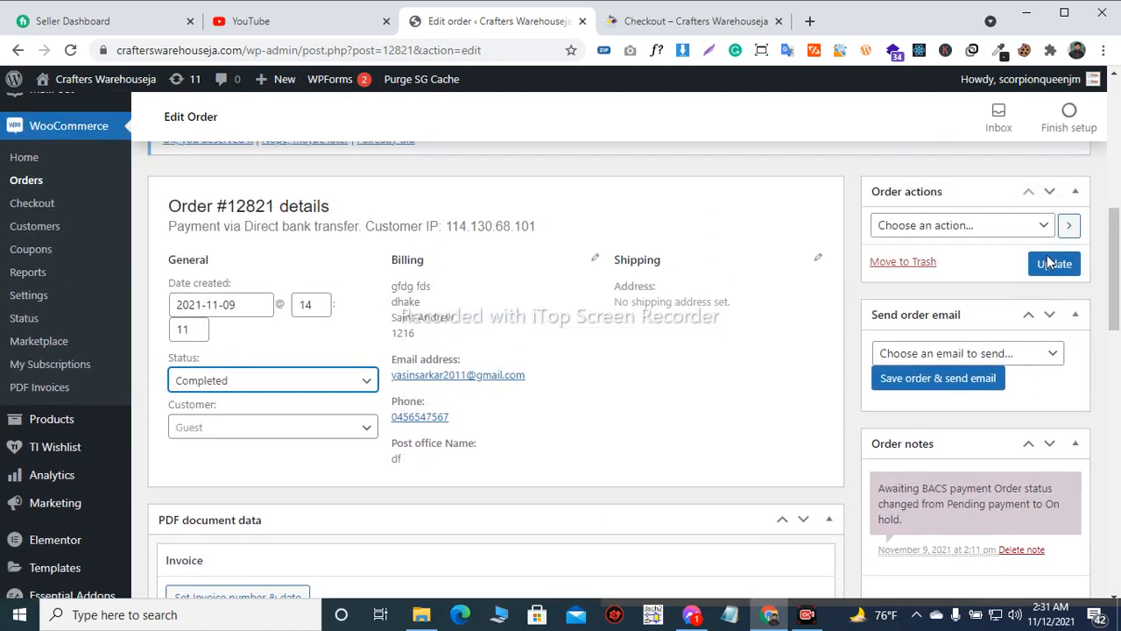
Generate the order's PDF invoice and view it
scroll(1047, 255, "down", 4)
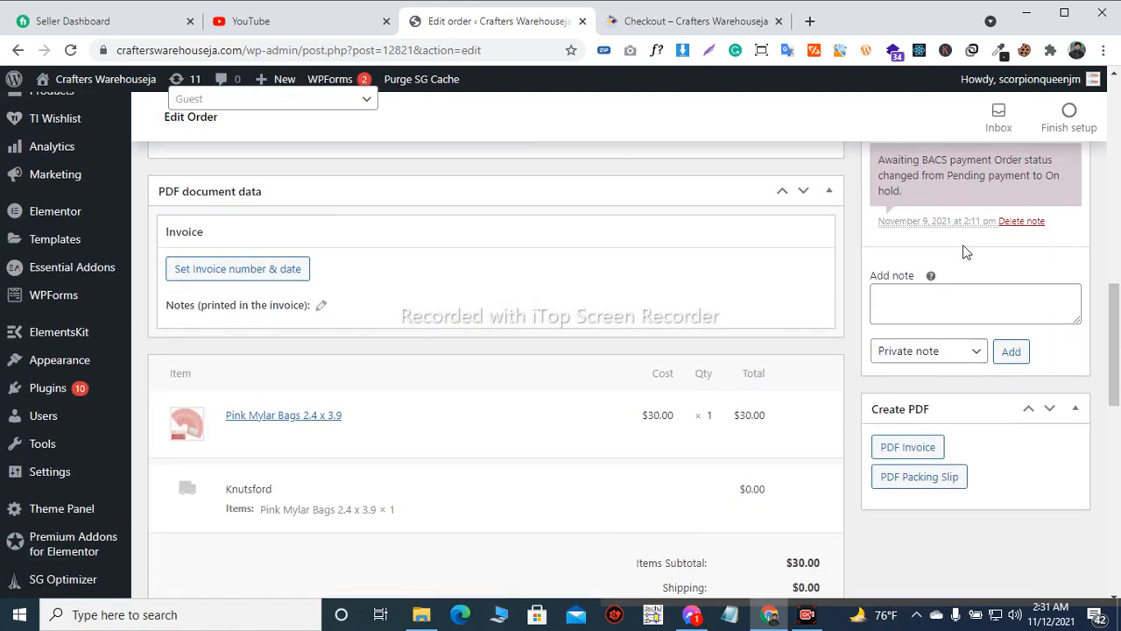
scroll(963, 252, "down", 2)
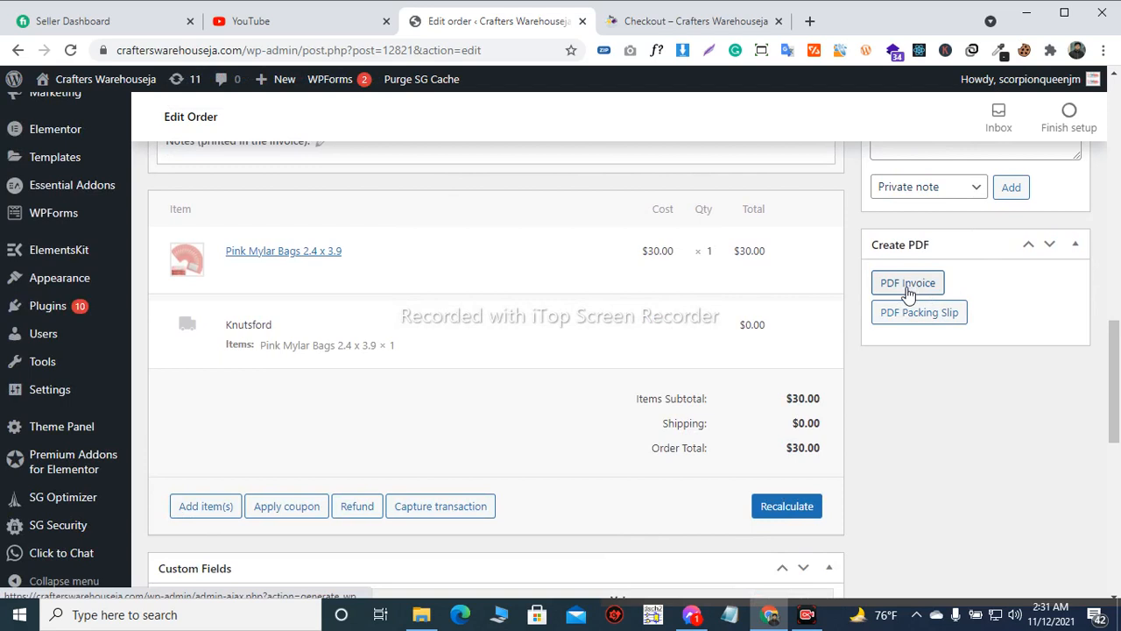
left_click(909, 284)
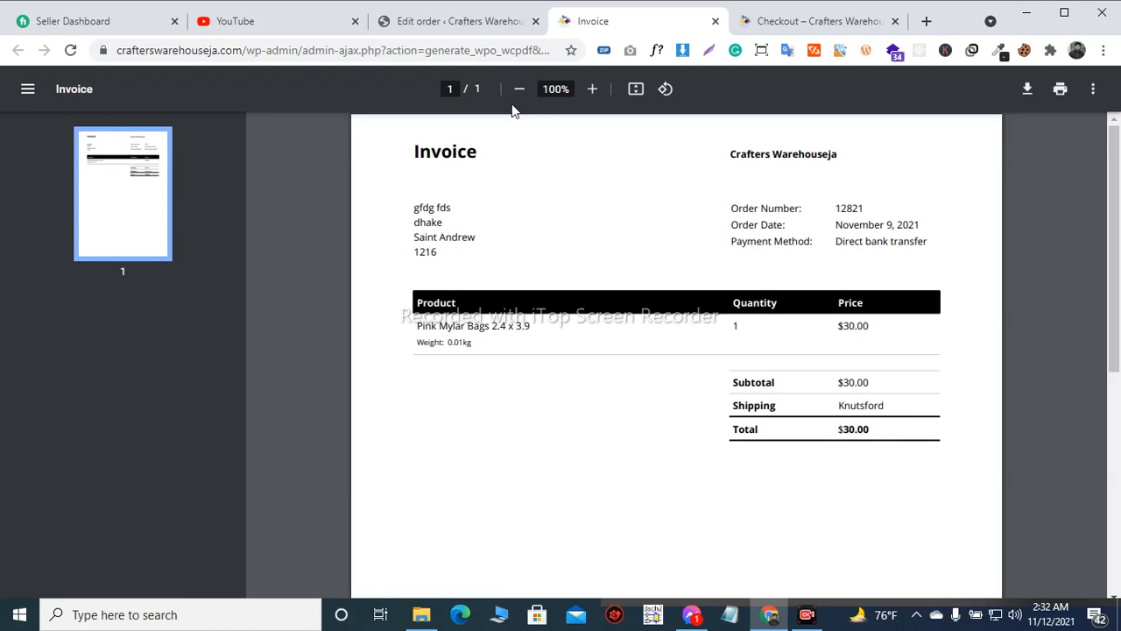
Generate the order's PDF packing slip and compare it with the invoice
left_click(502, 27)
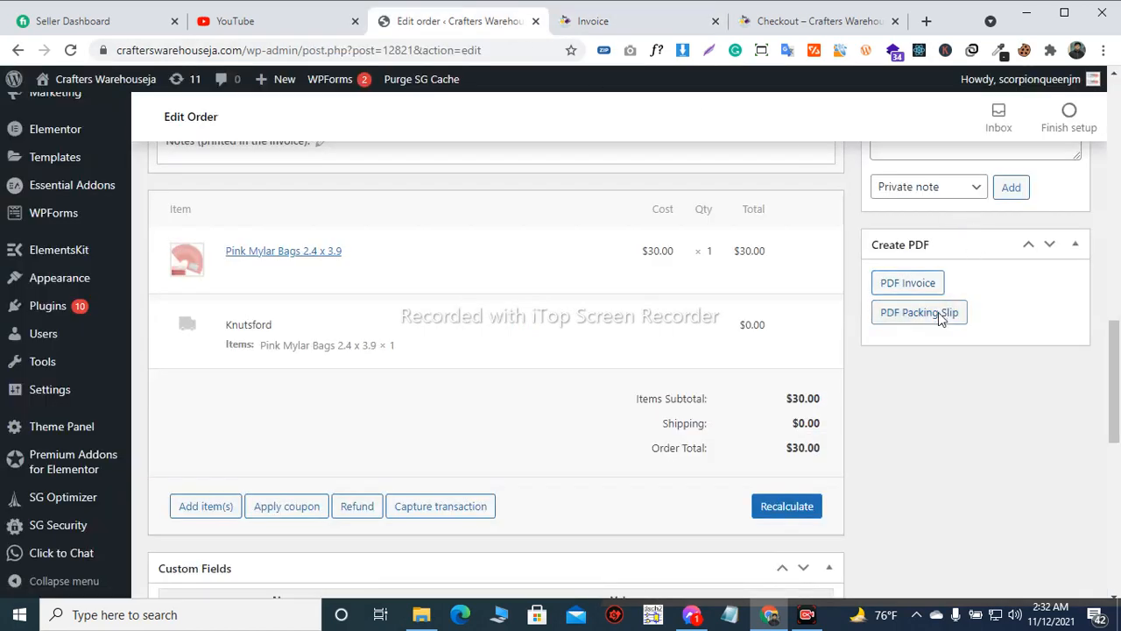
left_click(939, 312)
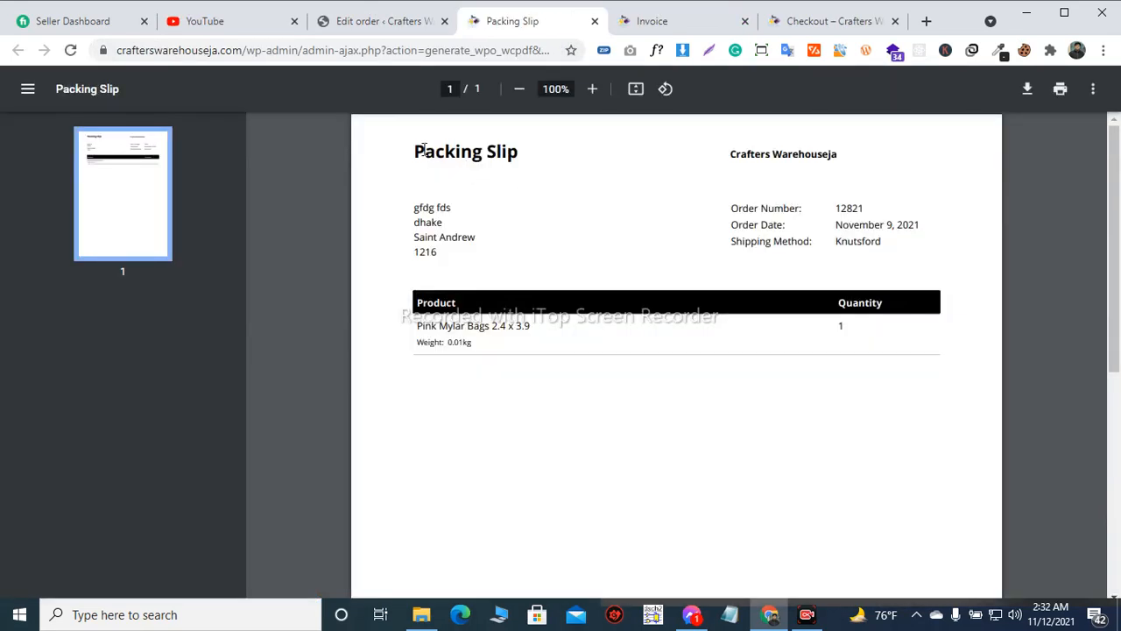
left_click_drag(424, 149, 532, 150)
left_click(541, 155)
triple_click(477, 155)
left_click(648, 21)
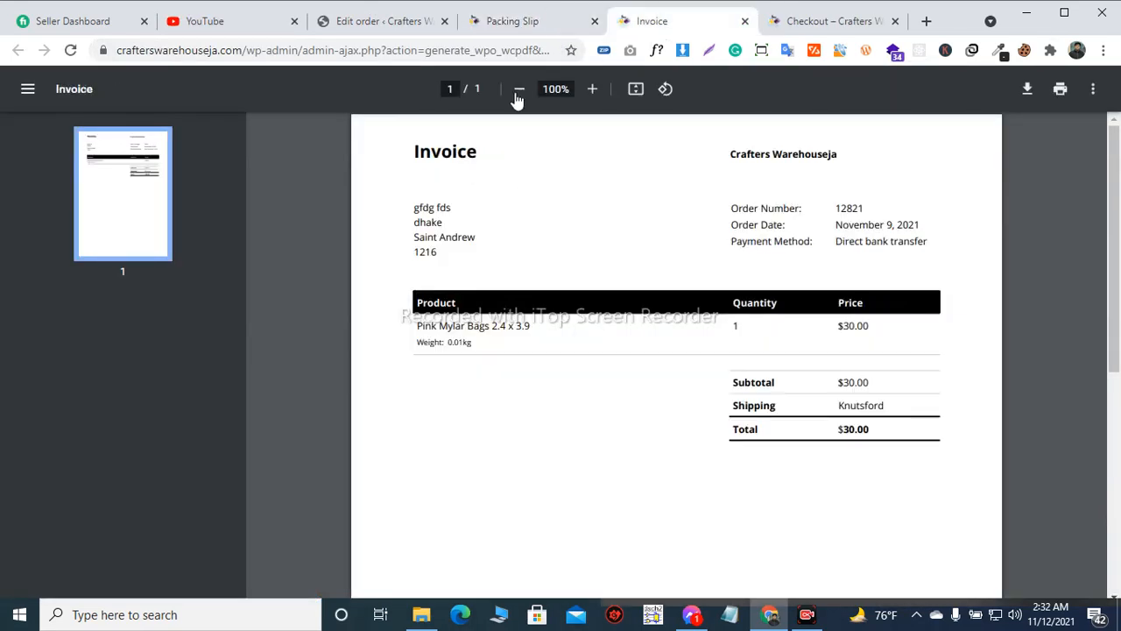
left_click(544, 26)
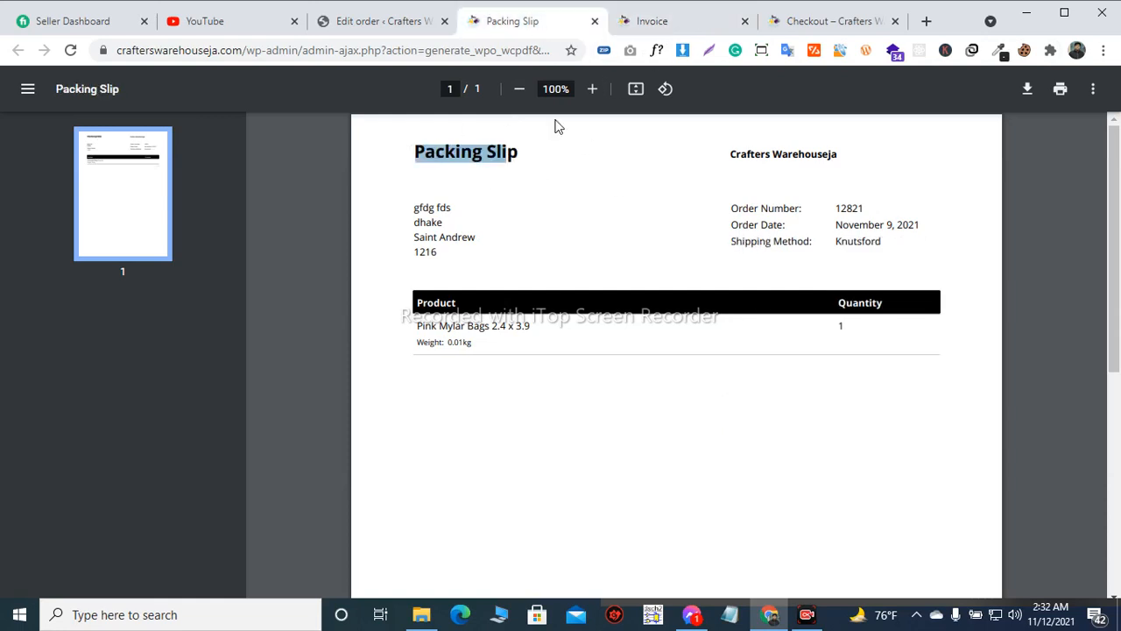
Return to the order and choose "Email invoice / order details to customer" as the order action
left_click(389, 24)
scroll(736, 180, "up", 2)
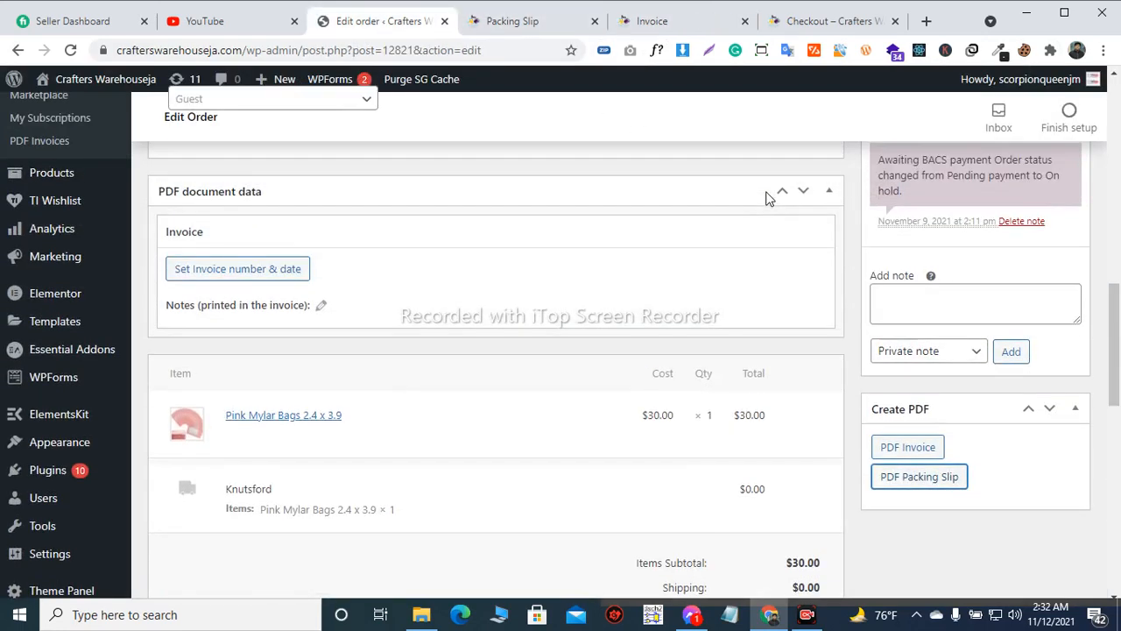
scroll(636, 233, "up", 2)
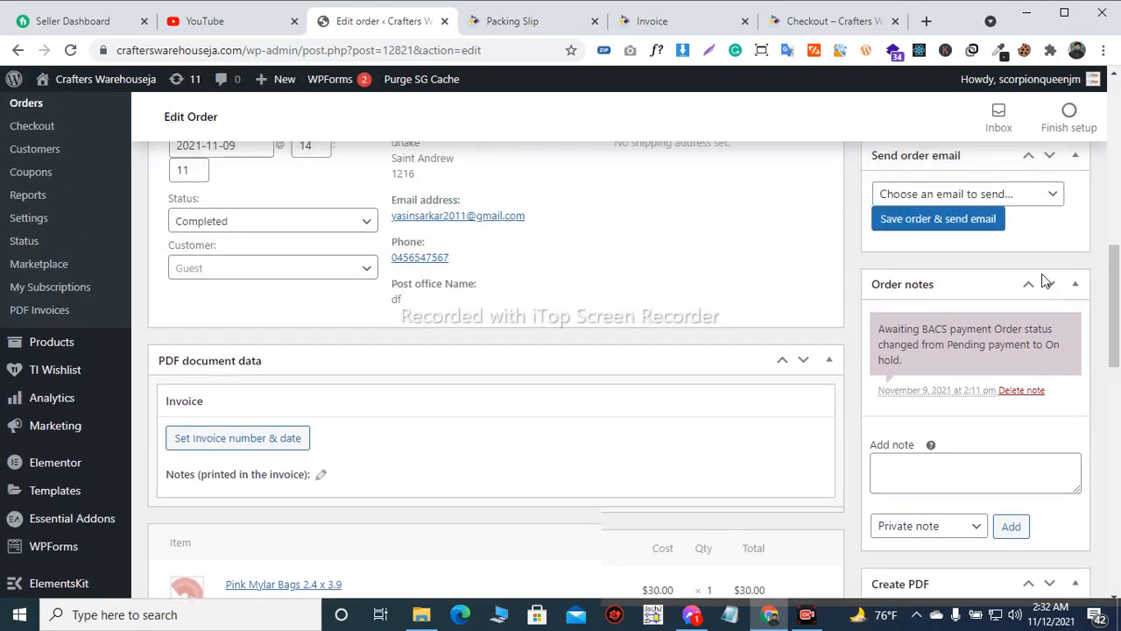
scroll(1063, 288, "up", 1)
scroll(251, 298, "up", 1)
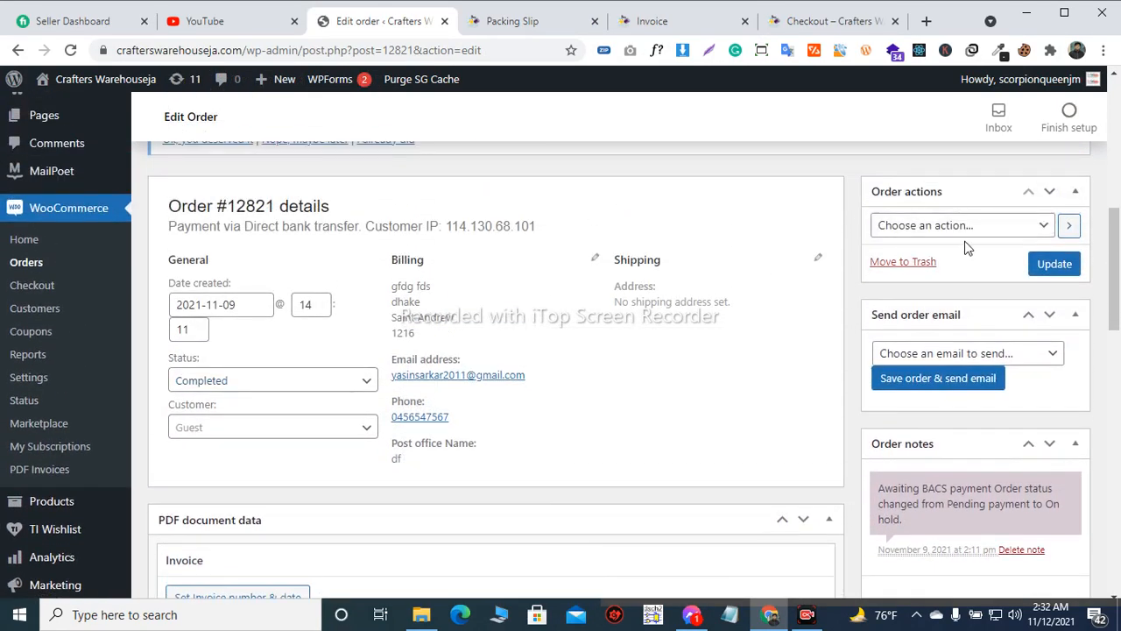
scroll(964, 248, "down", 1)
scroll(963, 237, "up", 1)
left_click(946, 231)
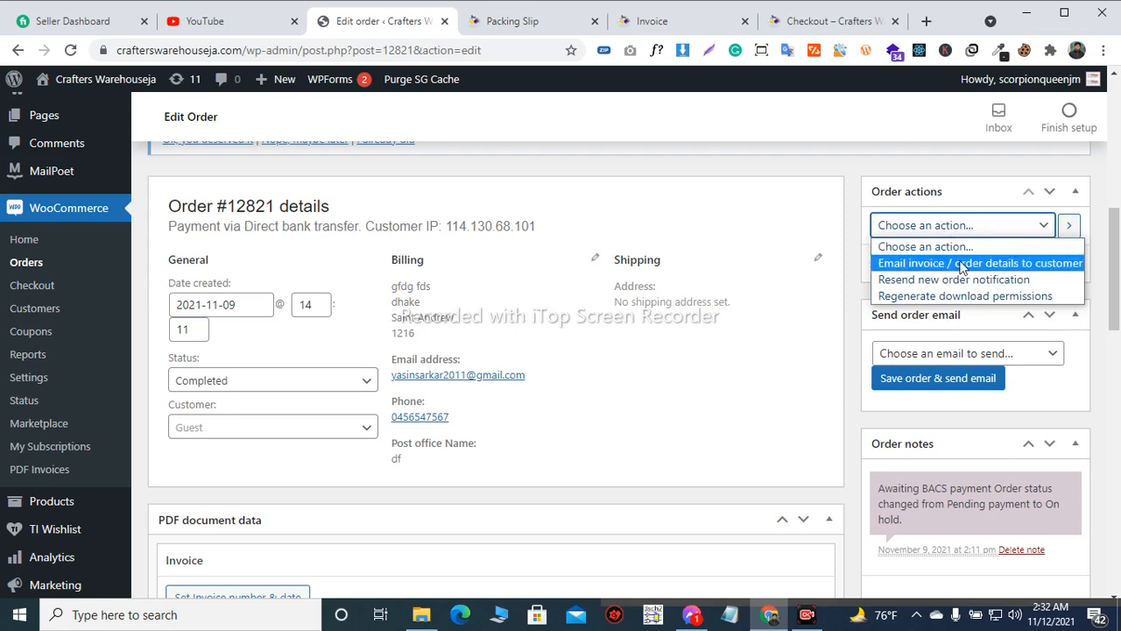
left_click(1005, 262)
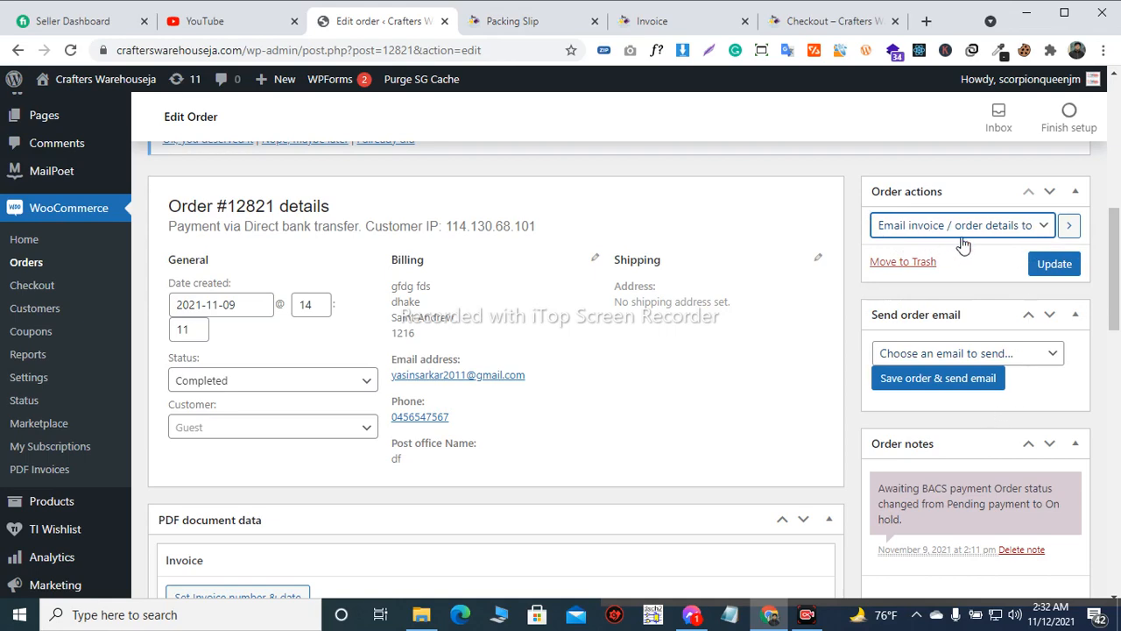
Update the order to save its Completed status and email the order details to the customer
scroll(570, 257, "up", 1)
scroll(571, 258, "down", 3)
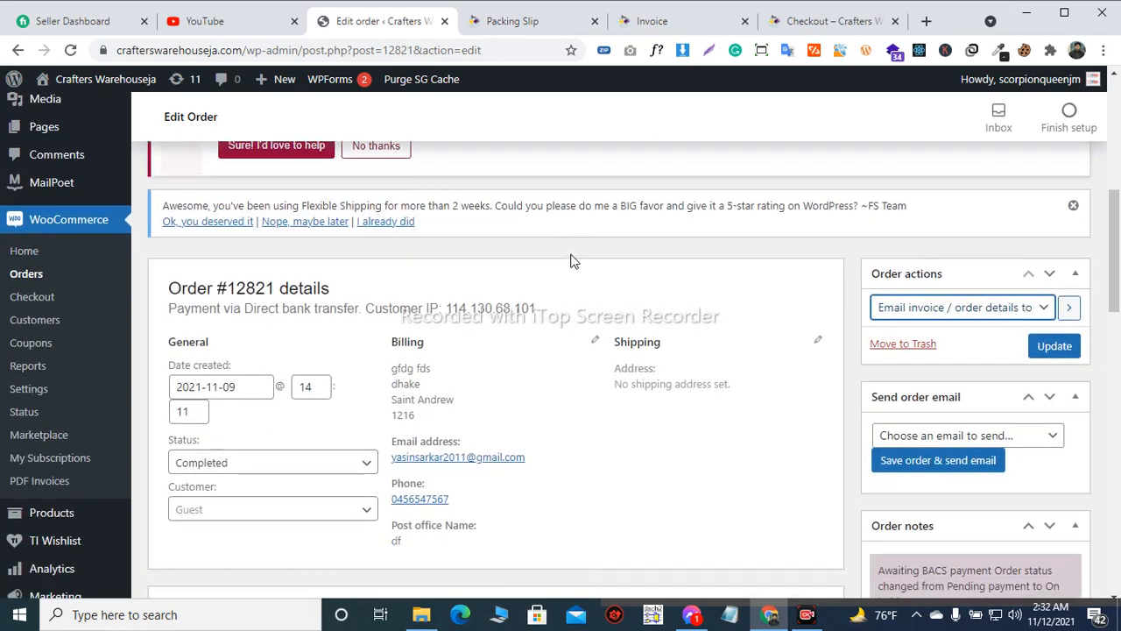
scroll(721, 238, "up", 2)
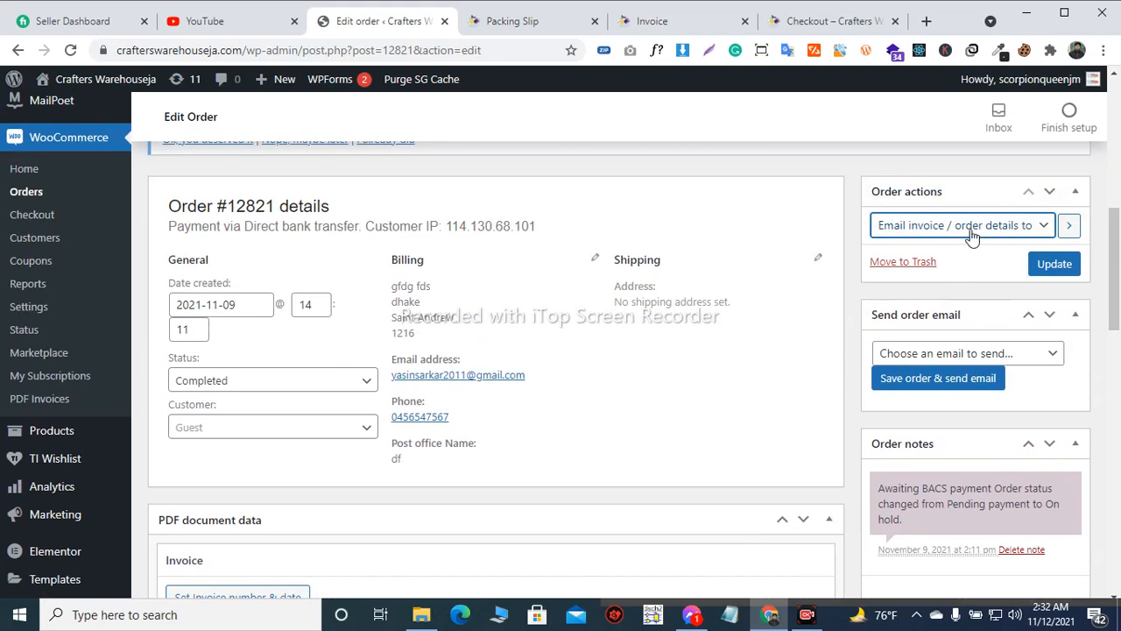
left_click(1055, 264)
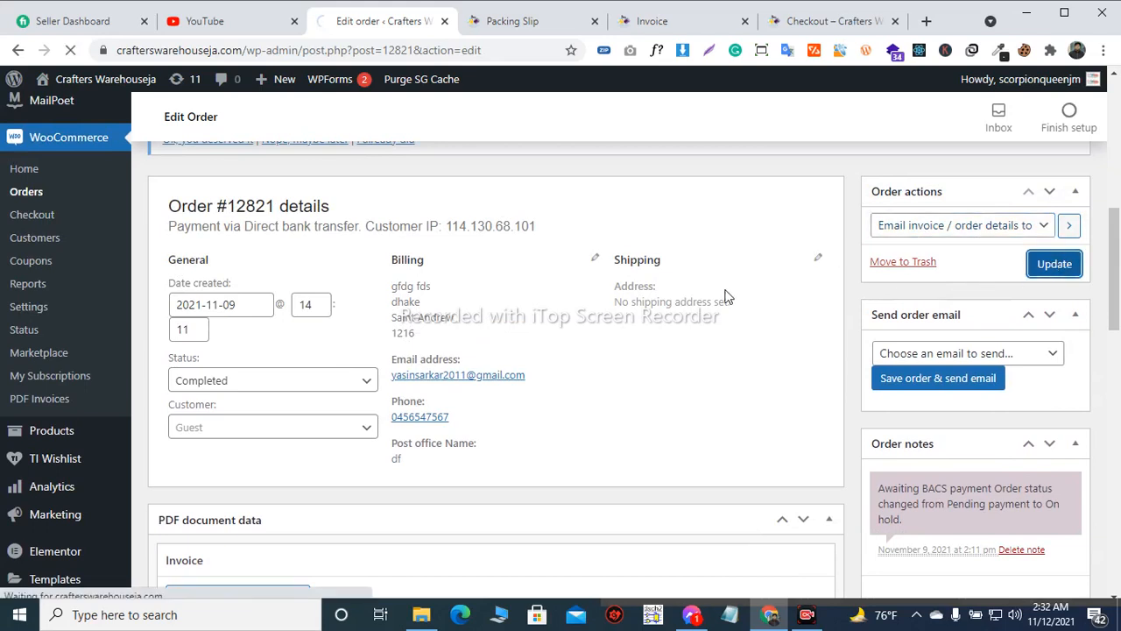
Look through the choices for sending an order email and glance over the order page
left_click(1006, 354)
left_click(1006, 354)
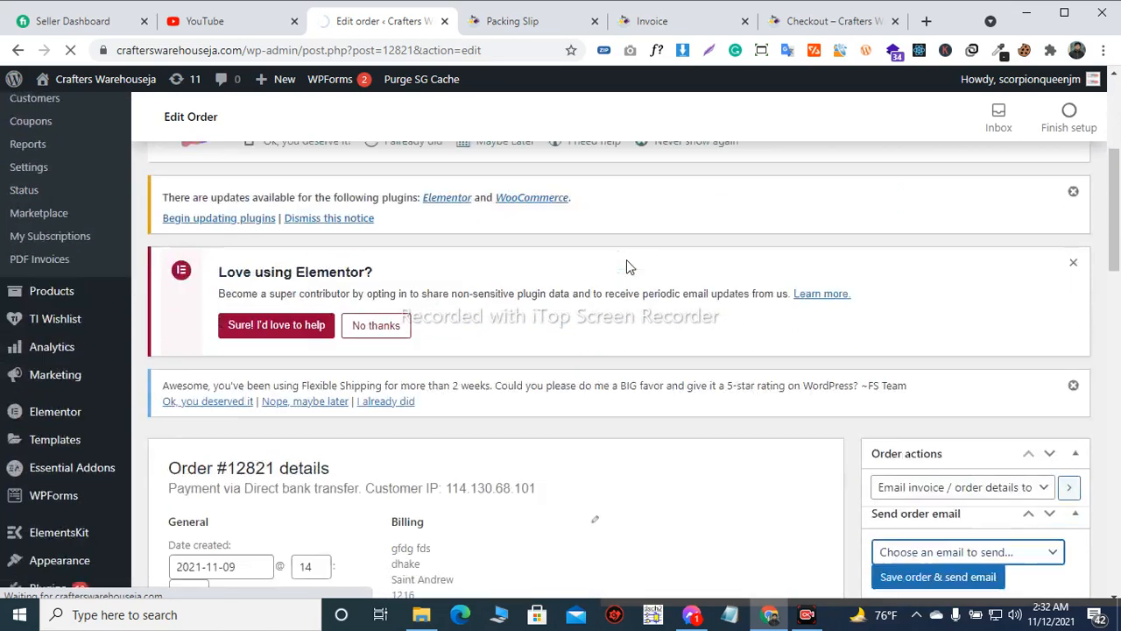
scroll(626, 260, "down", 3)
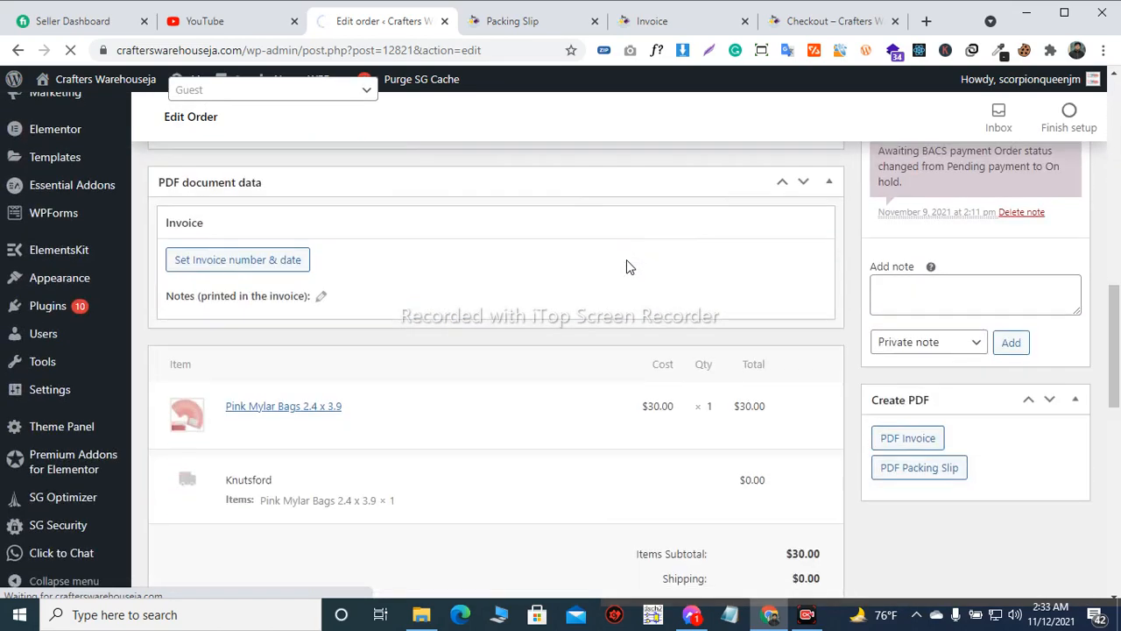
scroll(627, 260, "up", 10)
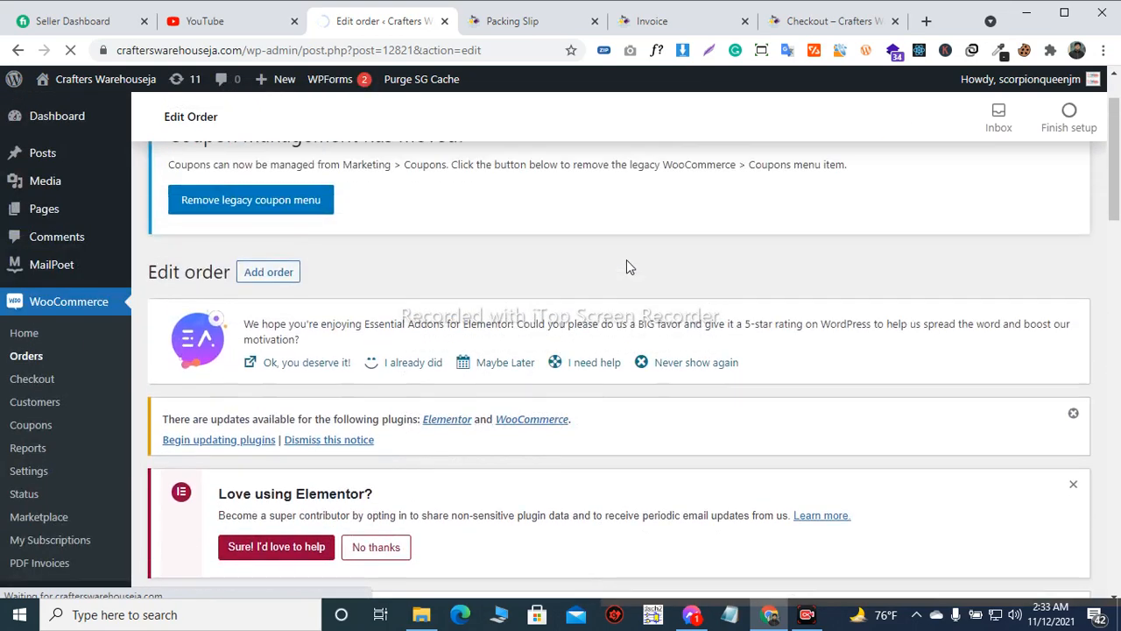
scroll(626, 260, "up", 2)
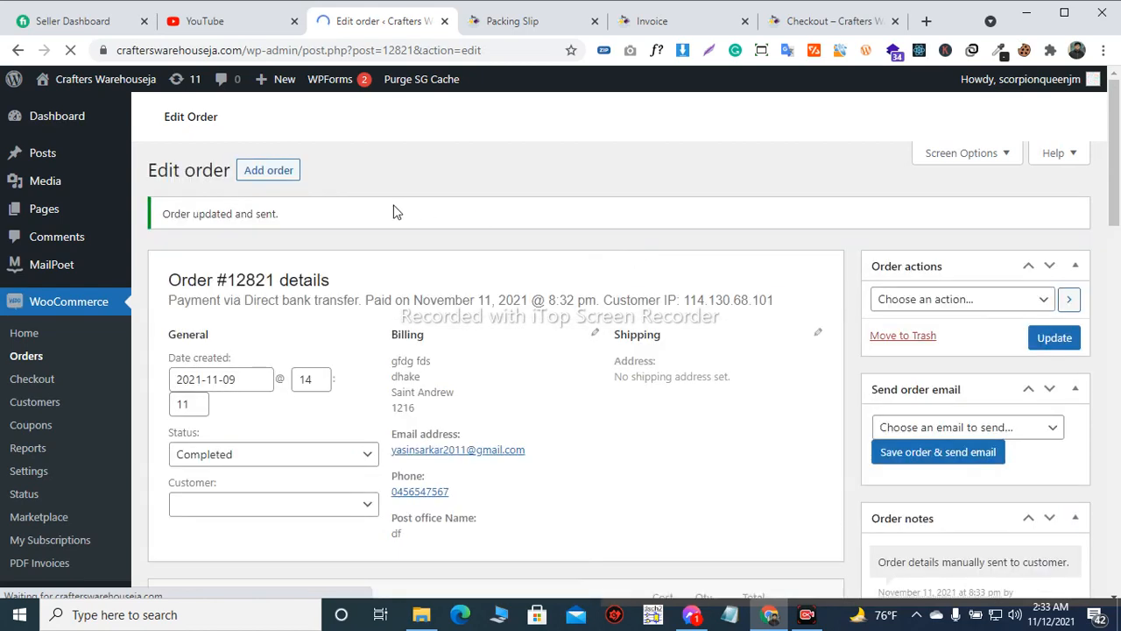
Review the updated order's details, order notes, invoice data and purchased item
scroll(396, 211, "down", 2)
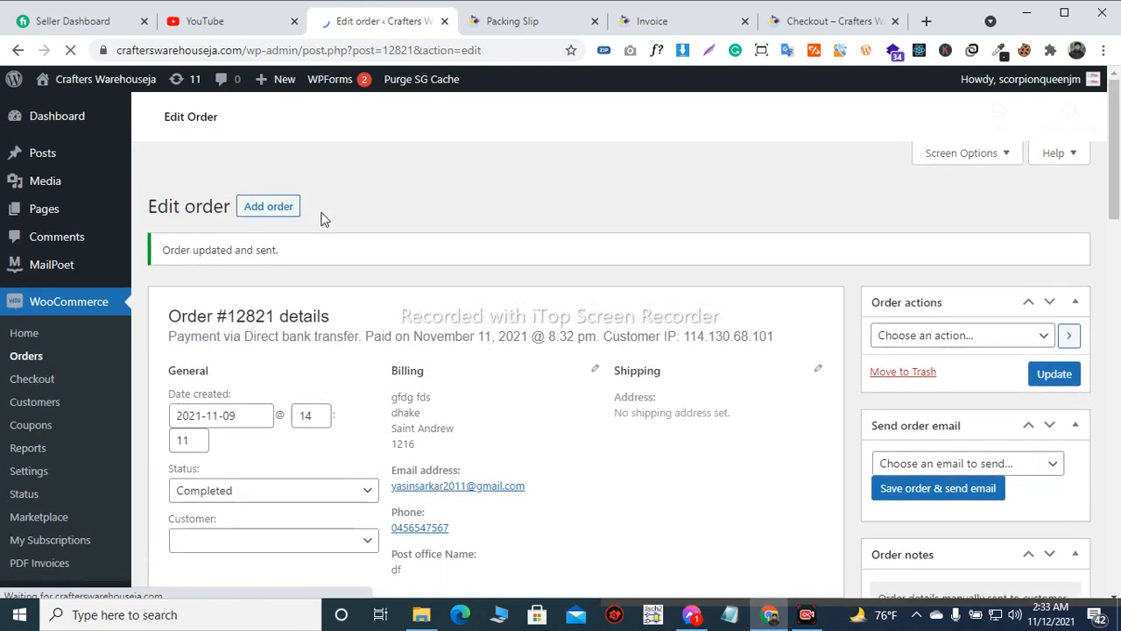
scroll(252, 223, "down", 5)
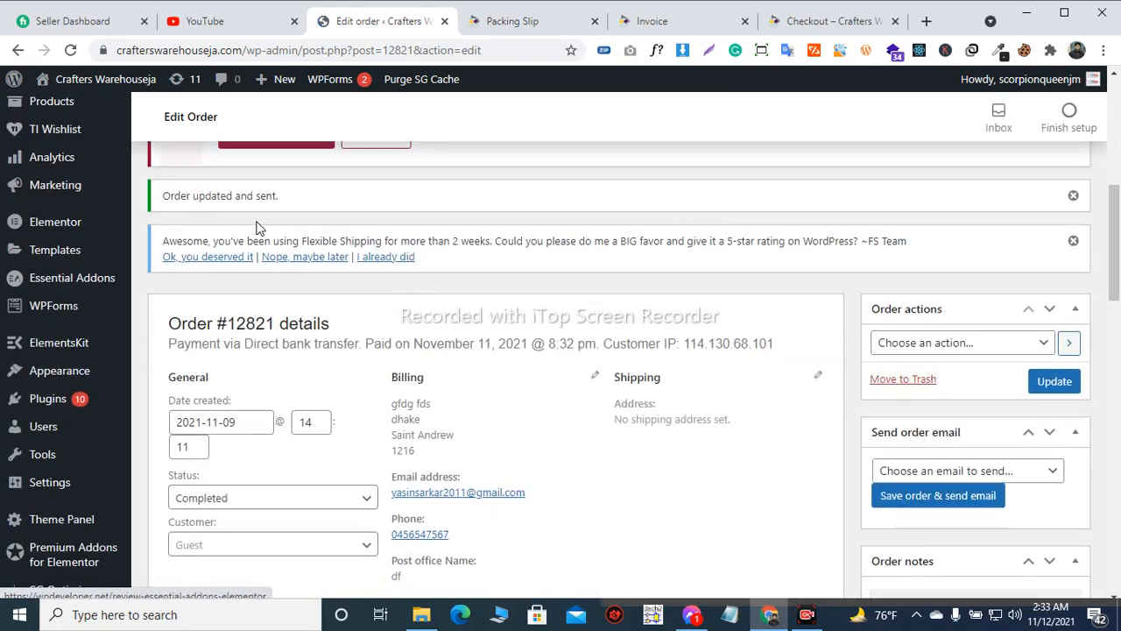
scroll(503, 218, "down", 1)
scroll(503, 218, "up", 2)
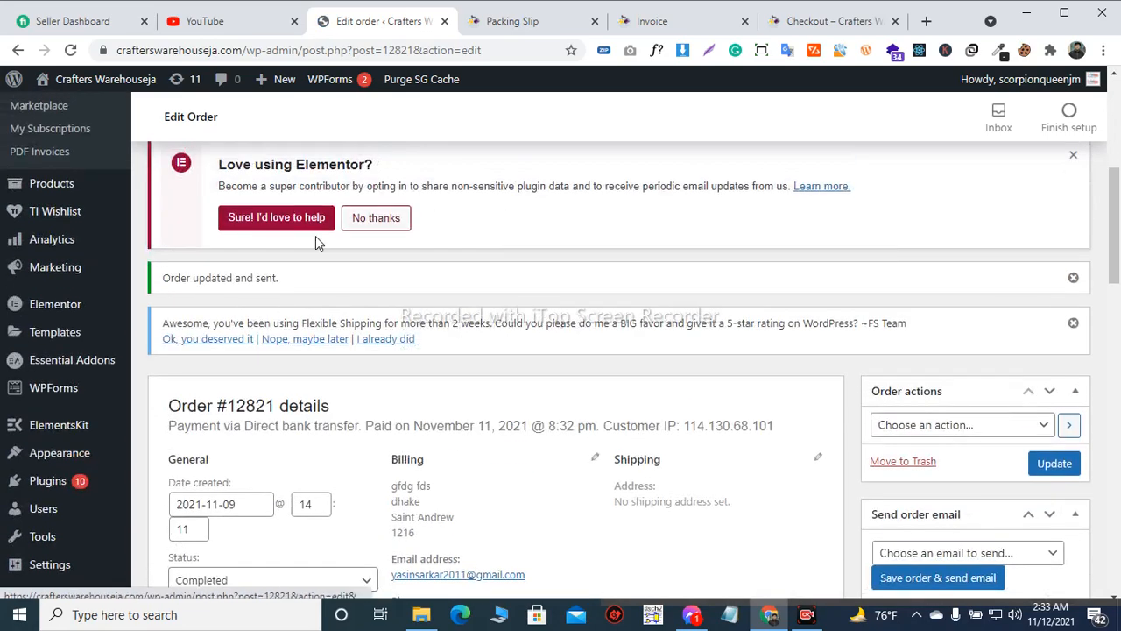
scroll(237, 266, "down", 1)
scroll(534, 219, "down", 4)
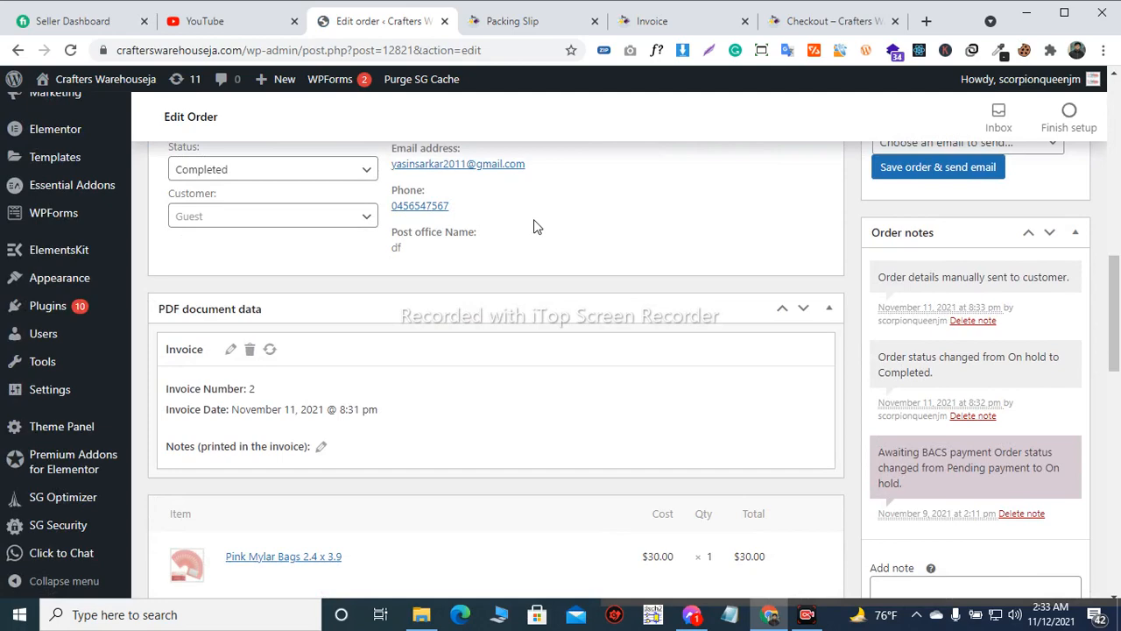
scroll(534, 226, "down", 2)
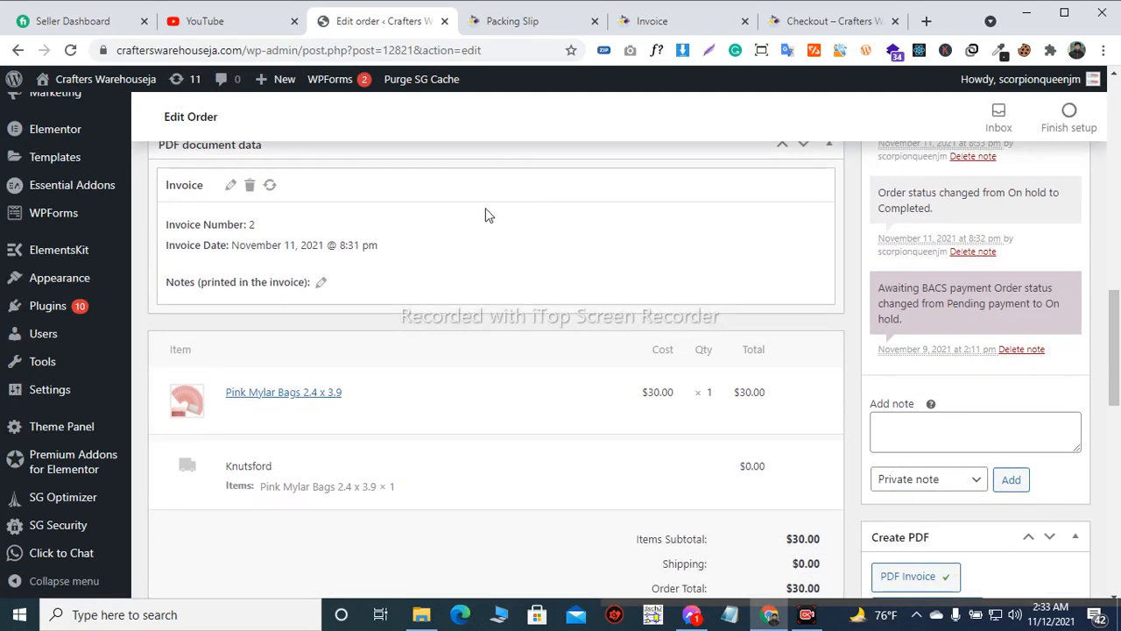
Return to the WooCommerce orders list and check the status of the processed $30.00 order
scroll(513, 218, "up", 2)
scroll(445, 201, "up", 3)
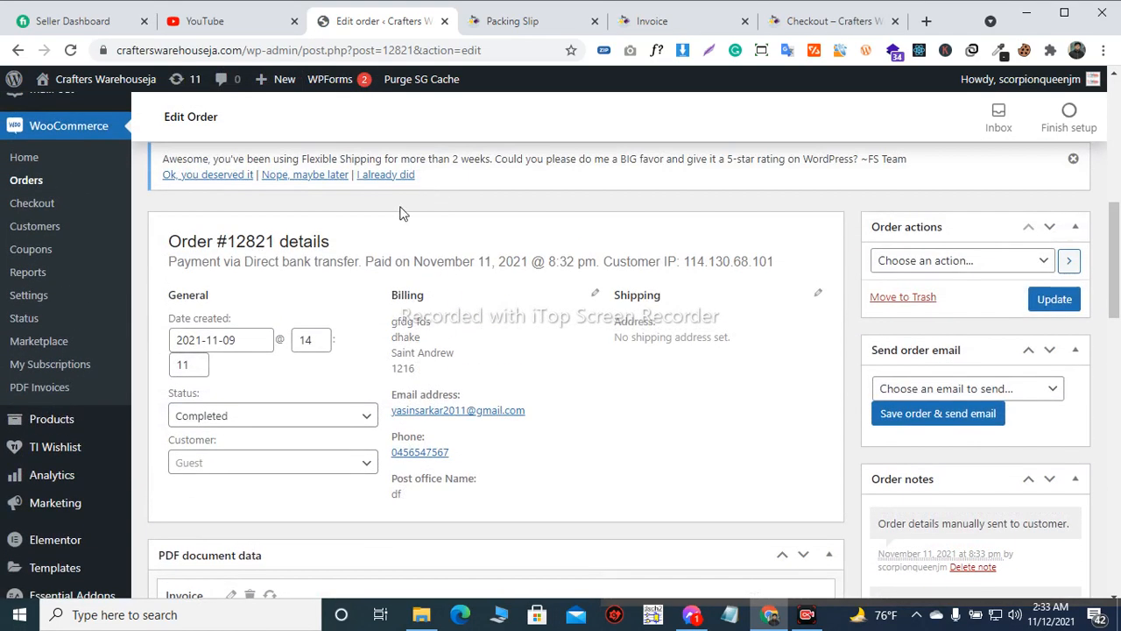
scroll(158, 206, "up", 2)
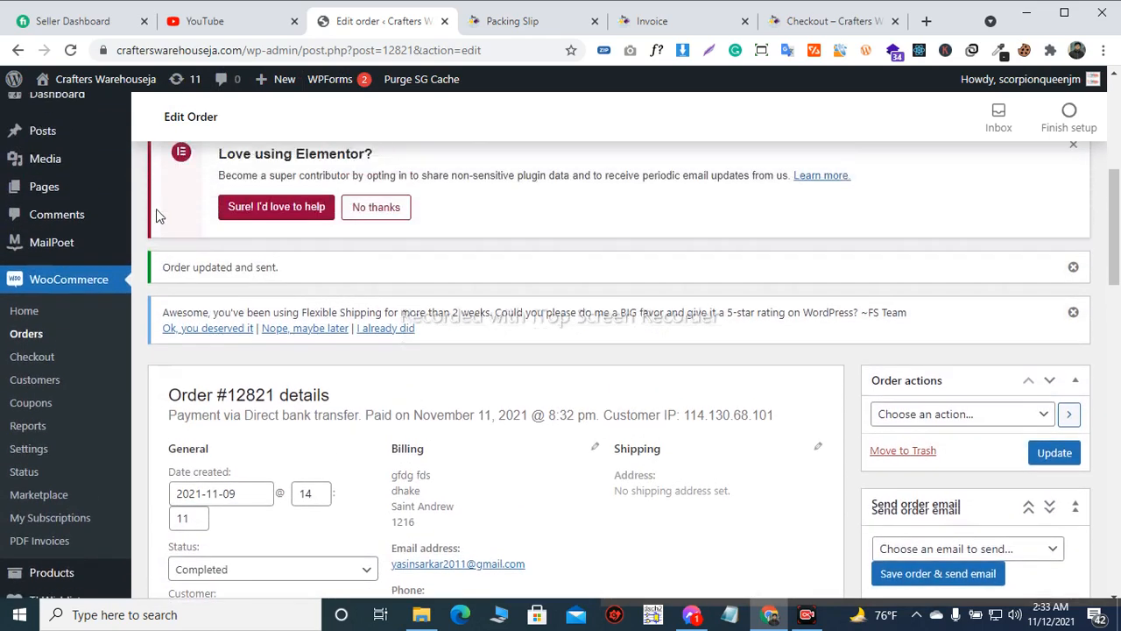
left_click(48, 347)
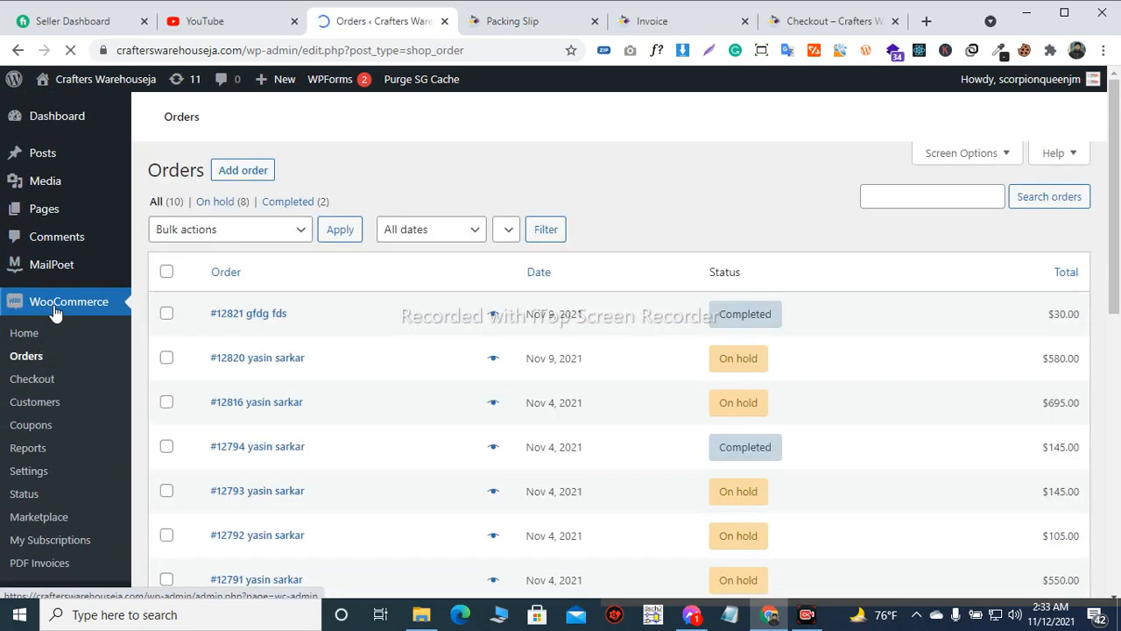
scroll(66, 298, "down", 1)
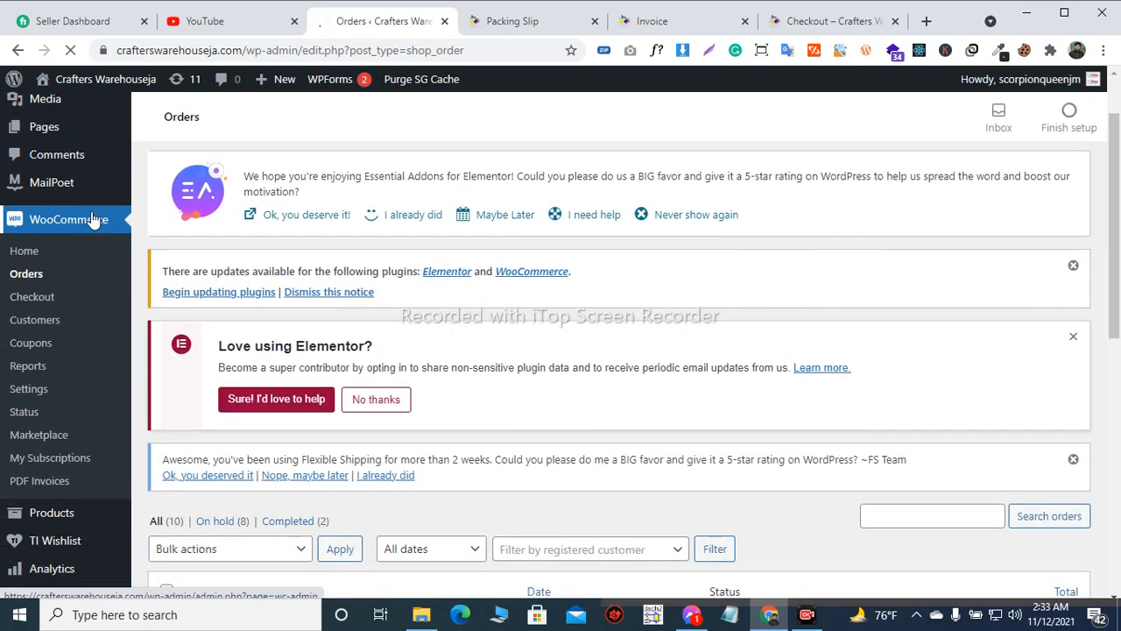
scroll(43, 277, "down", 5)
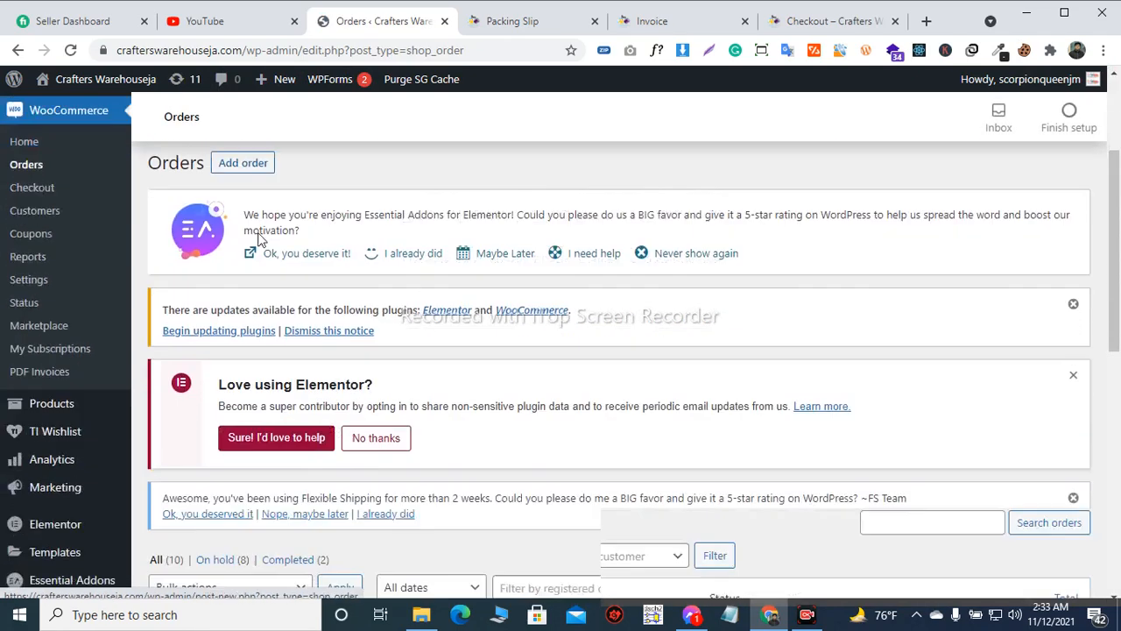
scroll(371, 234, "down", 2)
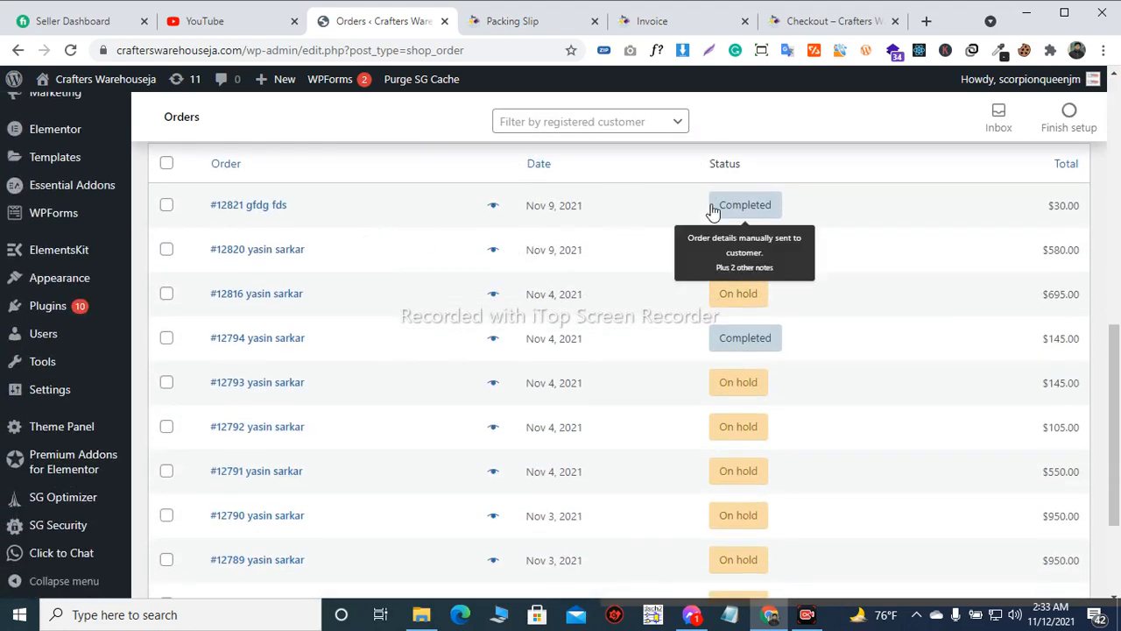
left_click_drag(712, 207, 784, 211)
left_click(783, 210)
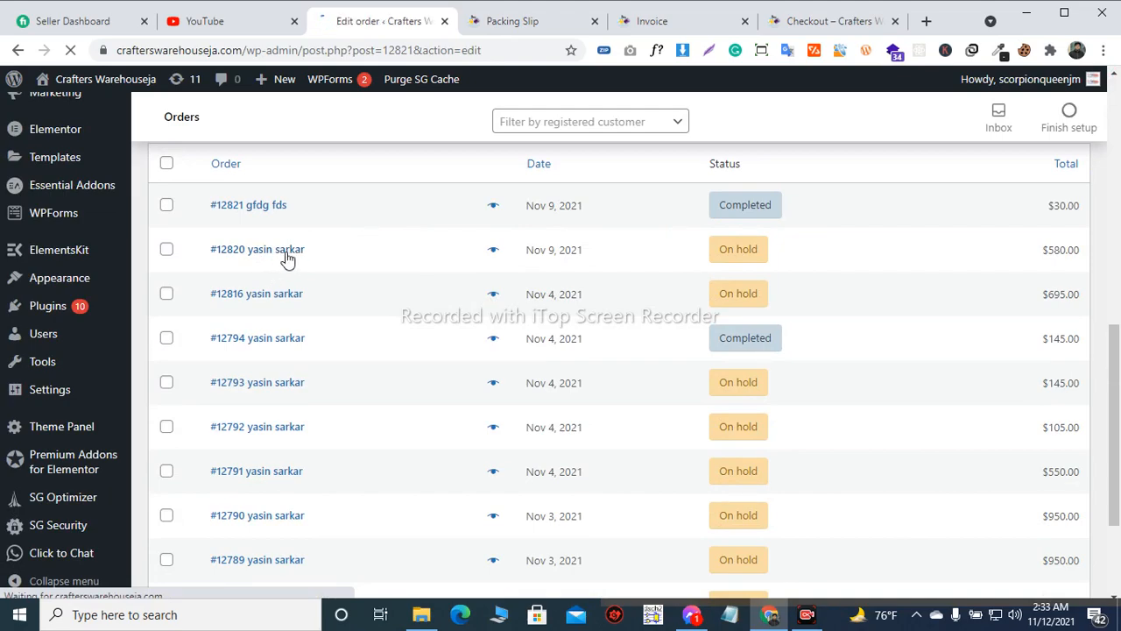
mouse_move(118, 158)
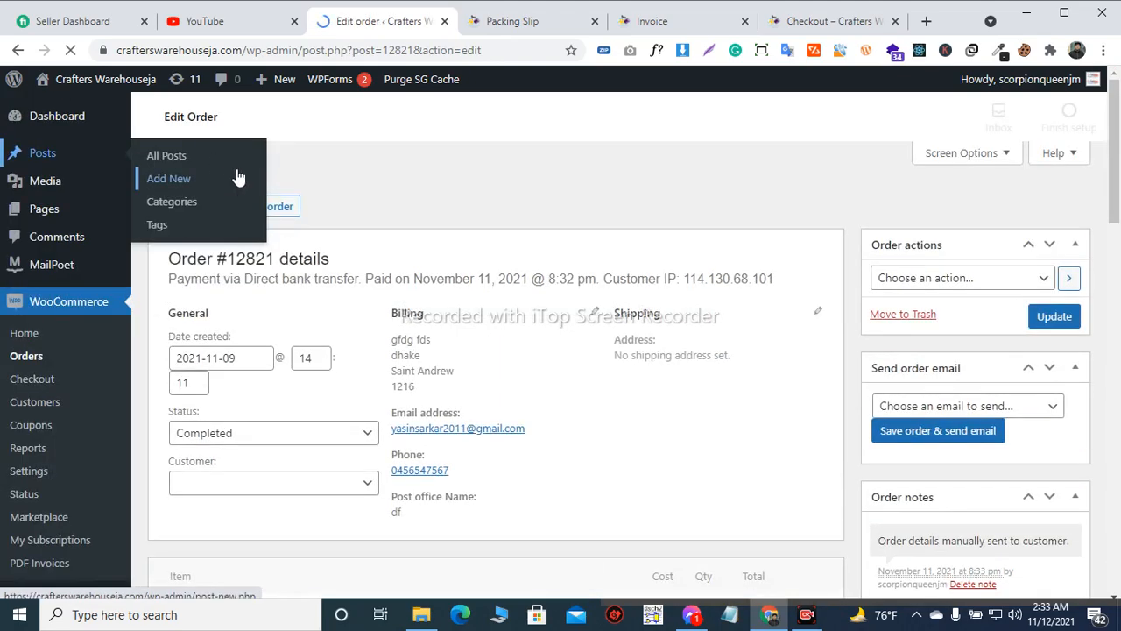
Open the on-hold $580.00 order from Nov 9, 2021 in the orders list and look over its details
scroll(375, 201, "down", 10)
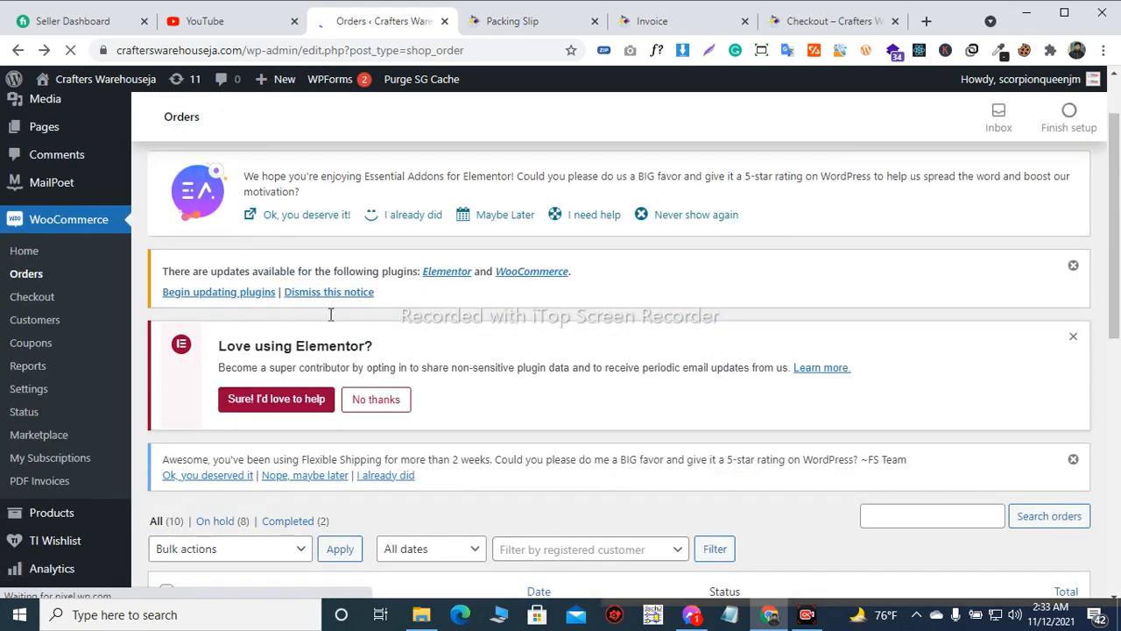
scroll(330, 314, "down", 6)
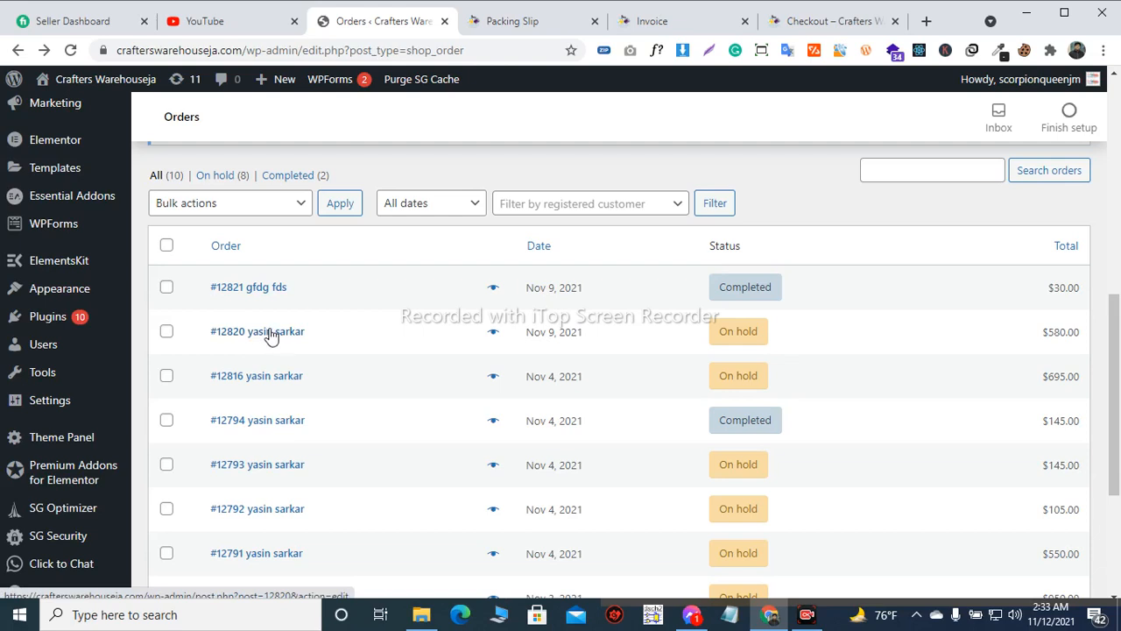
left_click(271, 332)
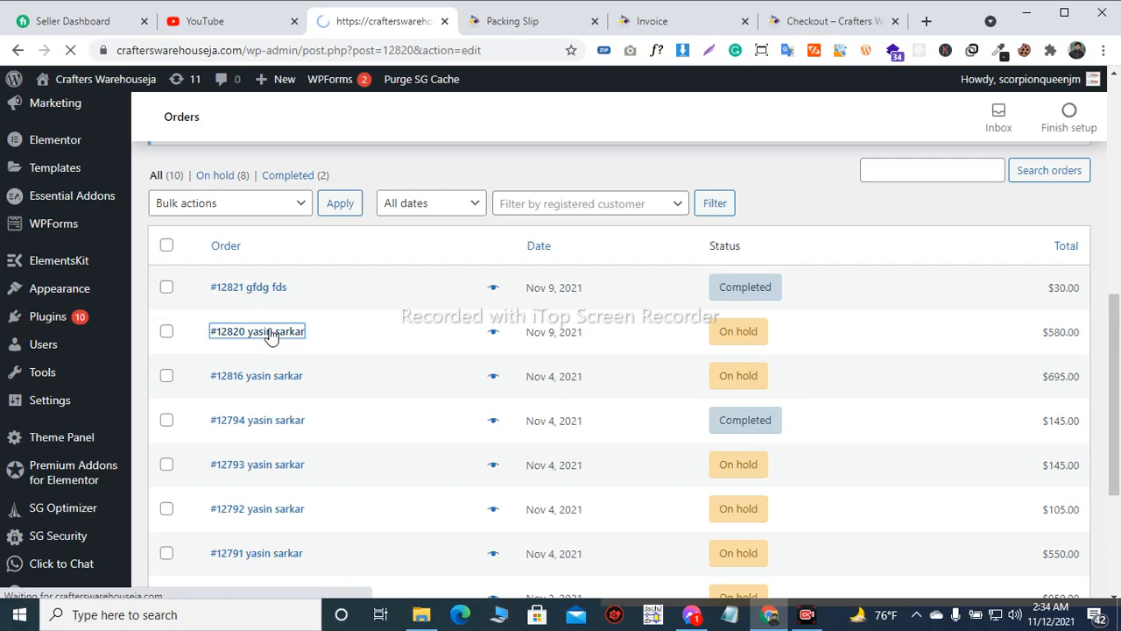
scroll(280, 324, "down", 2)
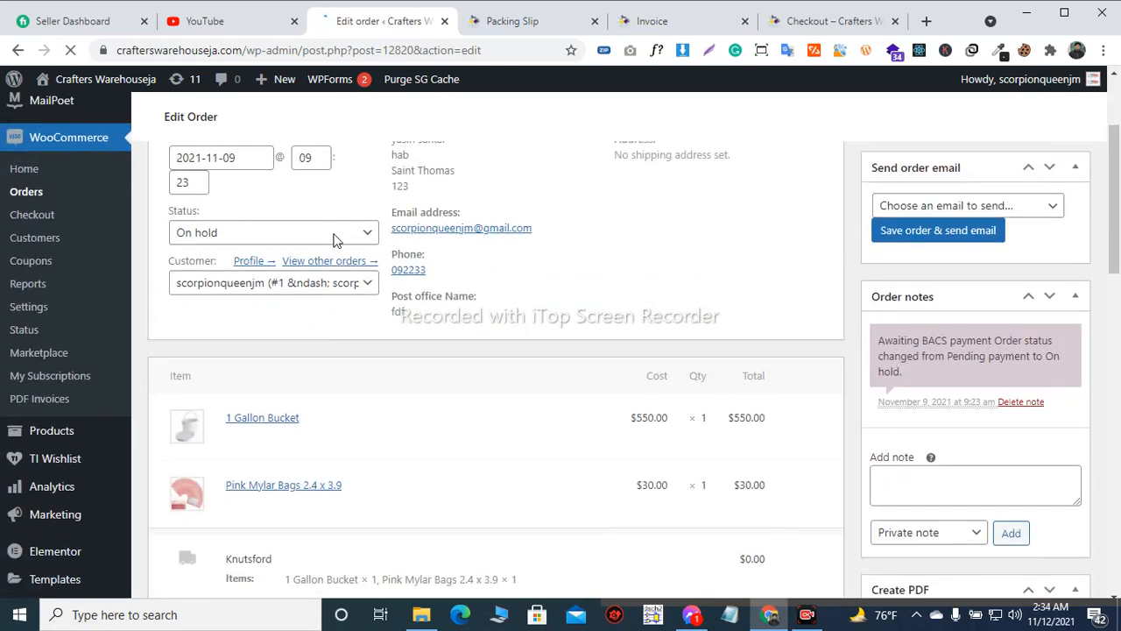
scroll(602, 238, "down", 3)
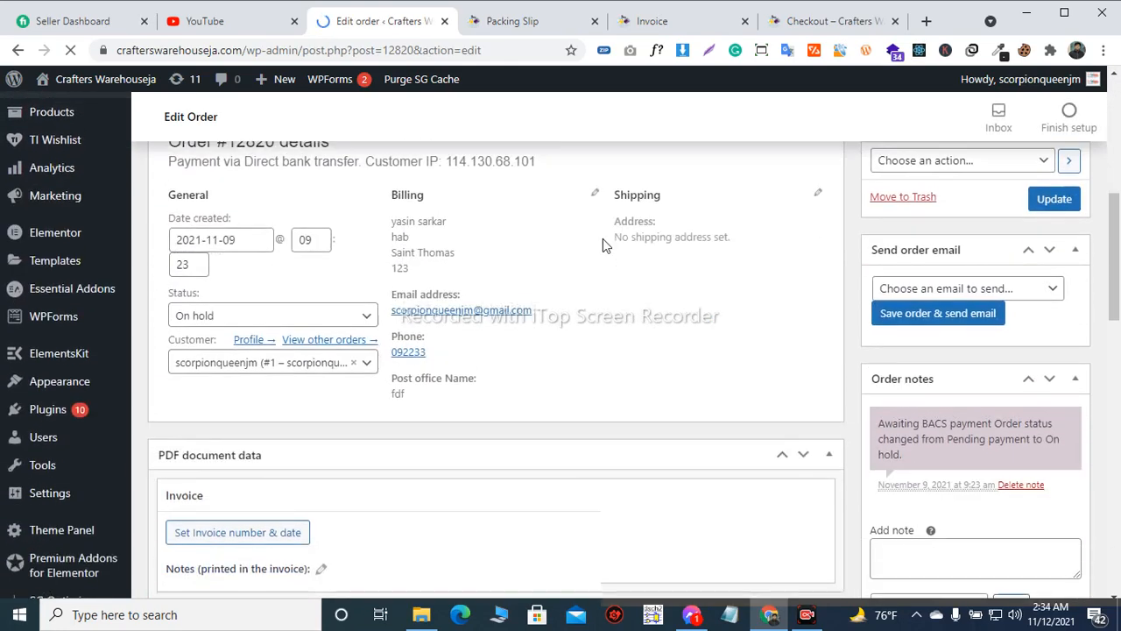
scroll(366, 248, "down", 1)
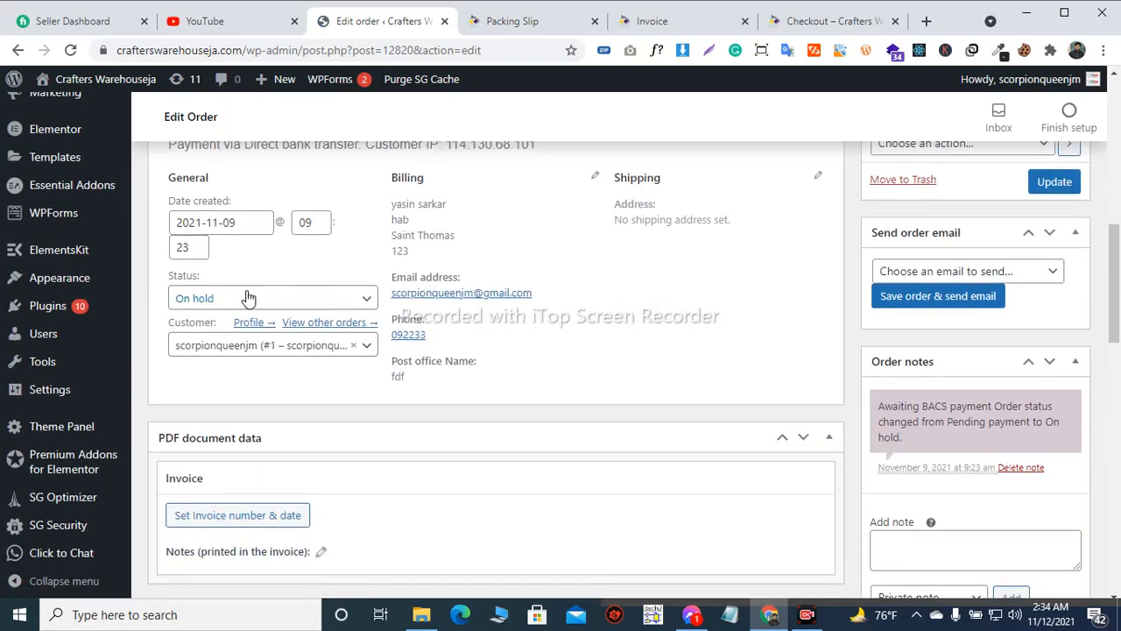
Set the $580.00 order's status to Completed, then generate its PDF invoice and view it
left_click(245, 296)
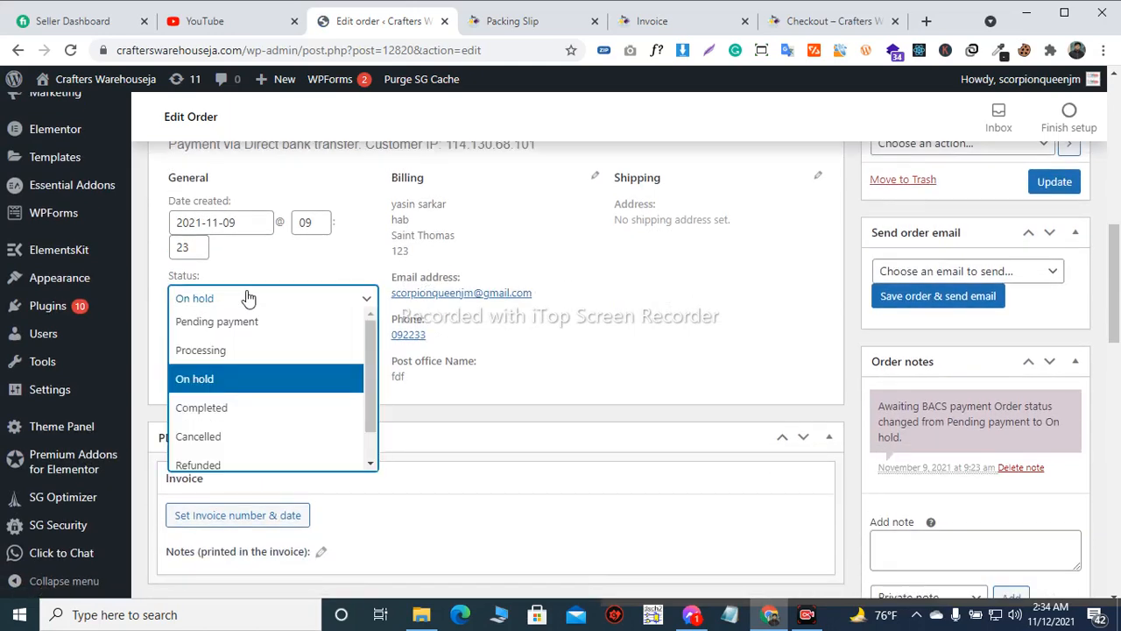
left_click(228, 409)
scroll(852, 291, "down", 4)
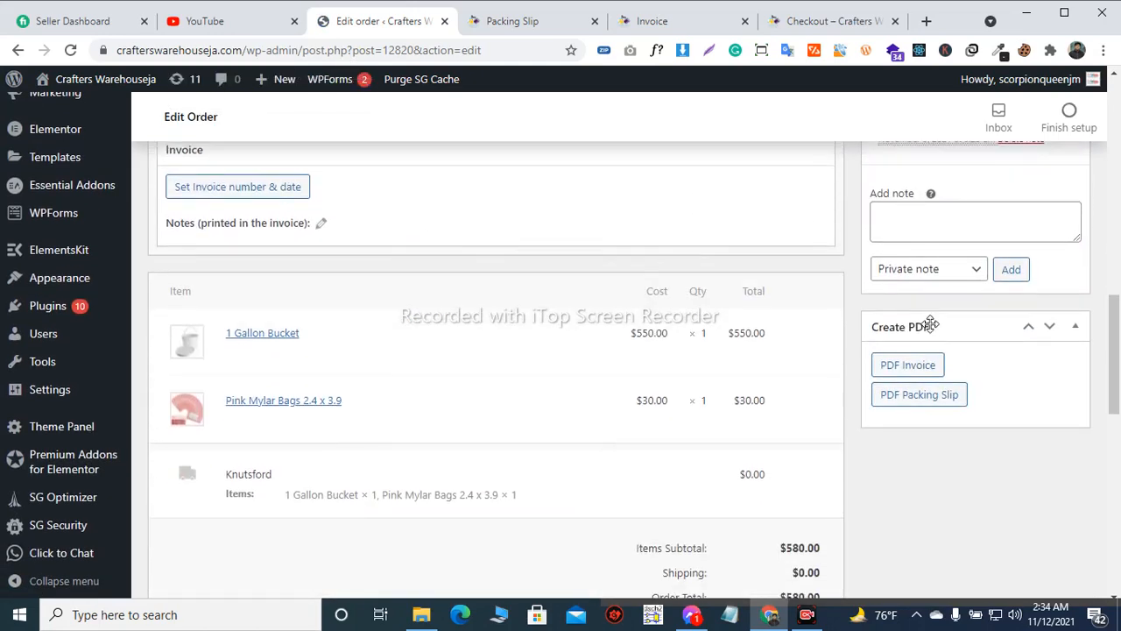
left_click(920, 372)
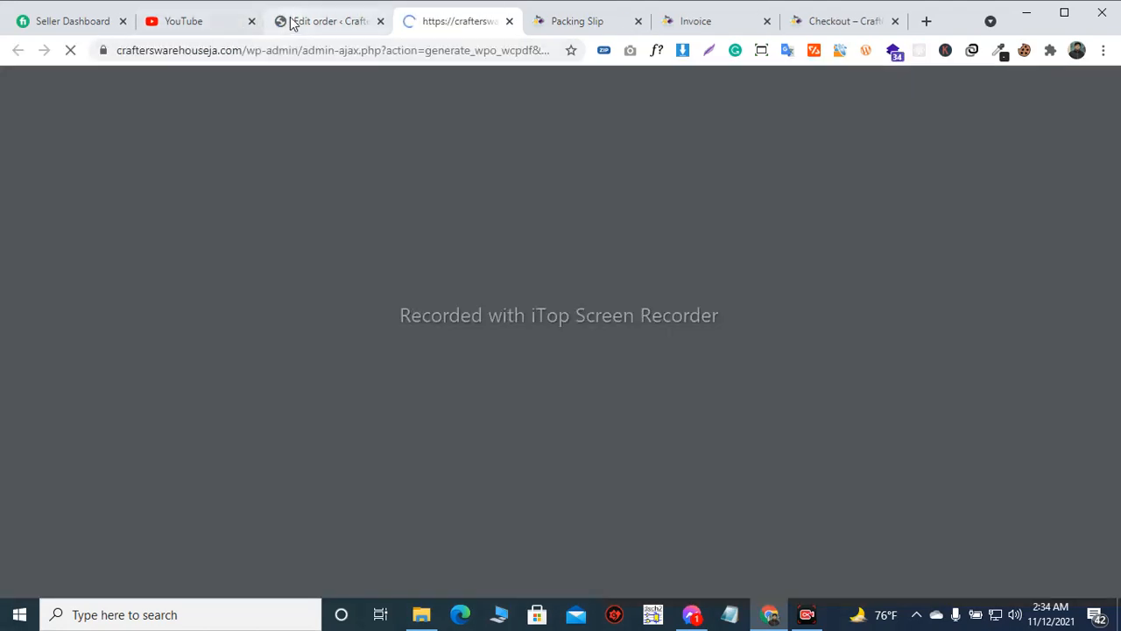
left_click(294, 22)
scroll(499, 103, "up", 2)
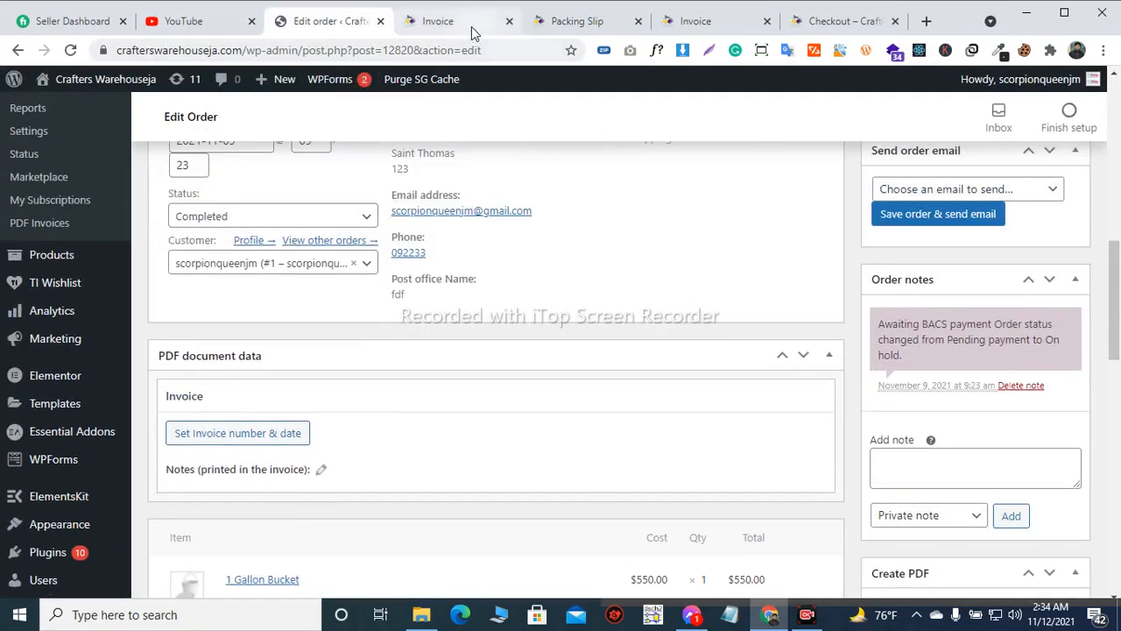
left_click(471, 26)
Return to the $580.00 order and choose "Email invoice / order details to customer" as its order action
left_click(359, 17)
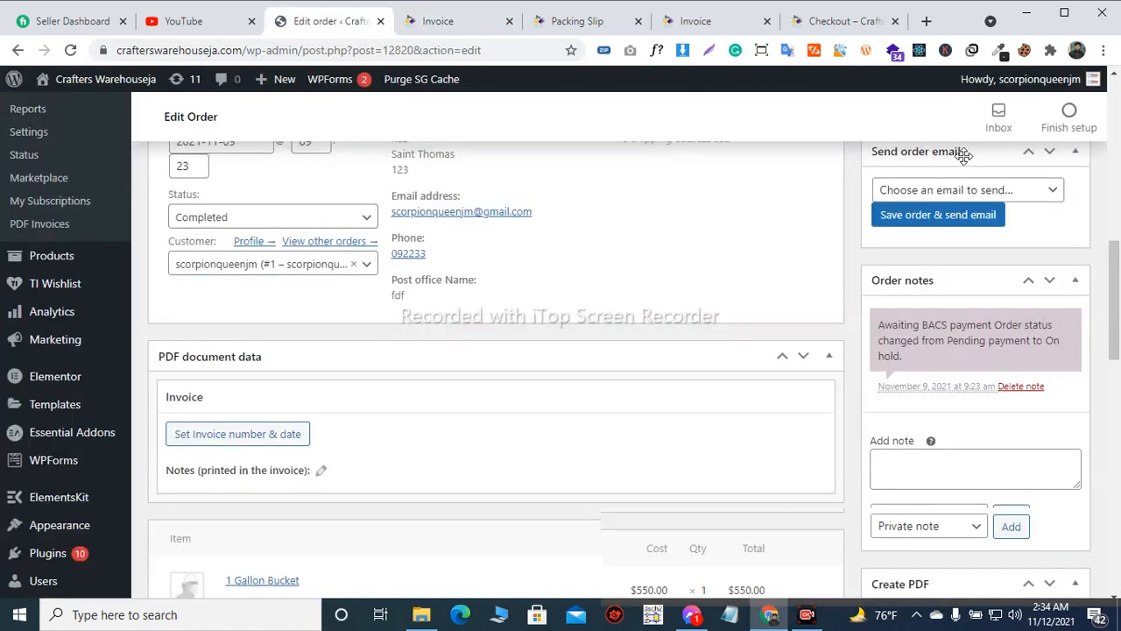
scroll(964, 198, "up", 2)
left_click(965, 230)
left_click(953, 264)
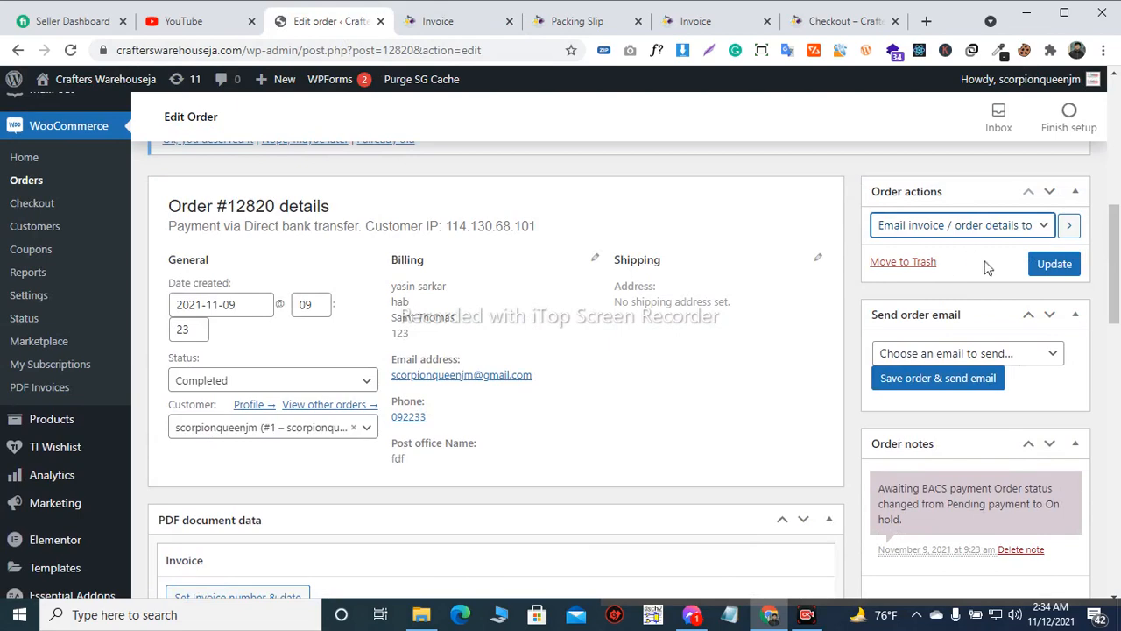
Look through the email types available for sending an order email, leaving none chosen
scroll(962, 226, "down", 1)
scroll(964, 228, "up", 1)
scroll(969, 246, "down", 1)
left_click(944, 273)
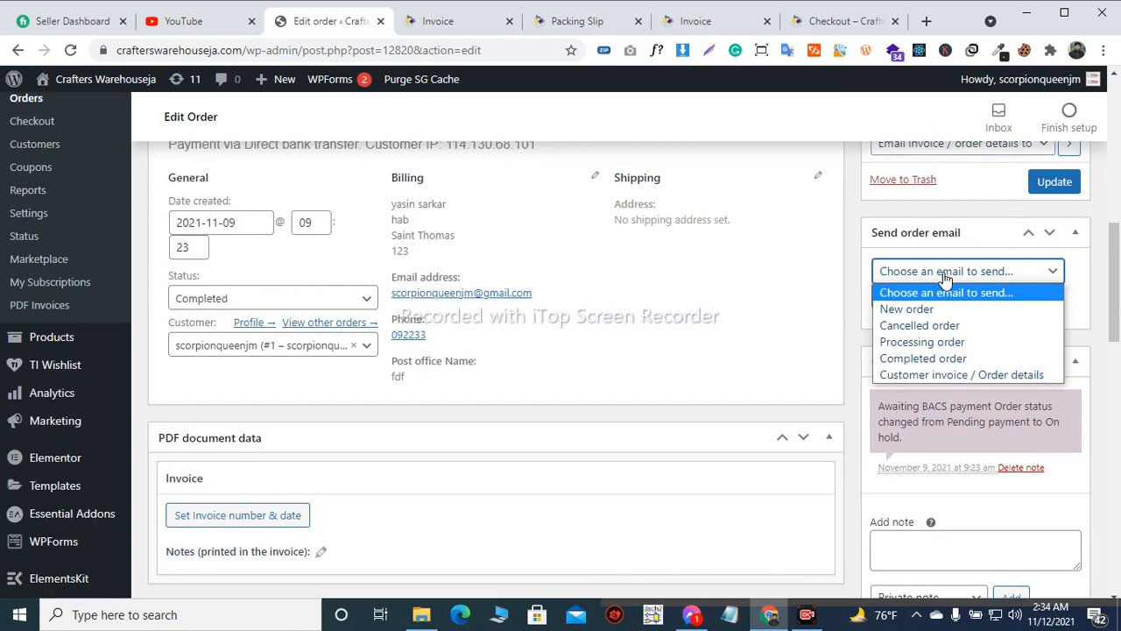
left_click(945, 275)
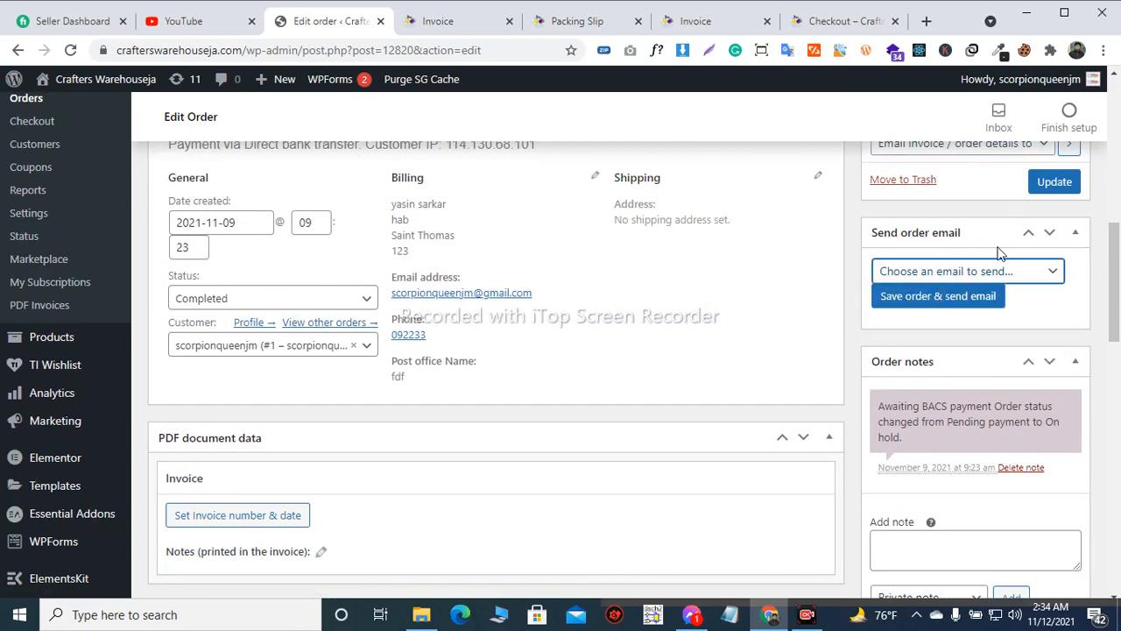
Update the $580.00 order to save its Completed status and email the order details to the customer
scroll(998, 252, "up", 1)
left_click(1055, 265)
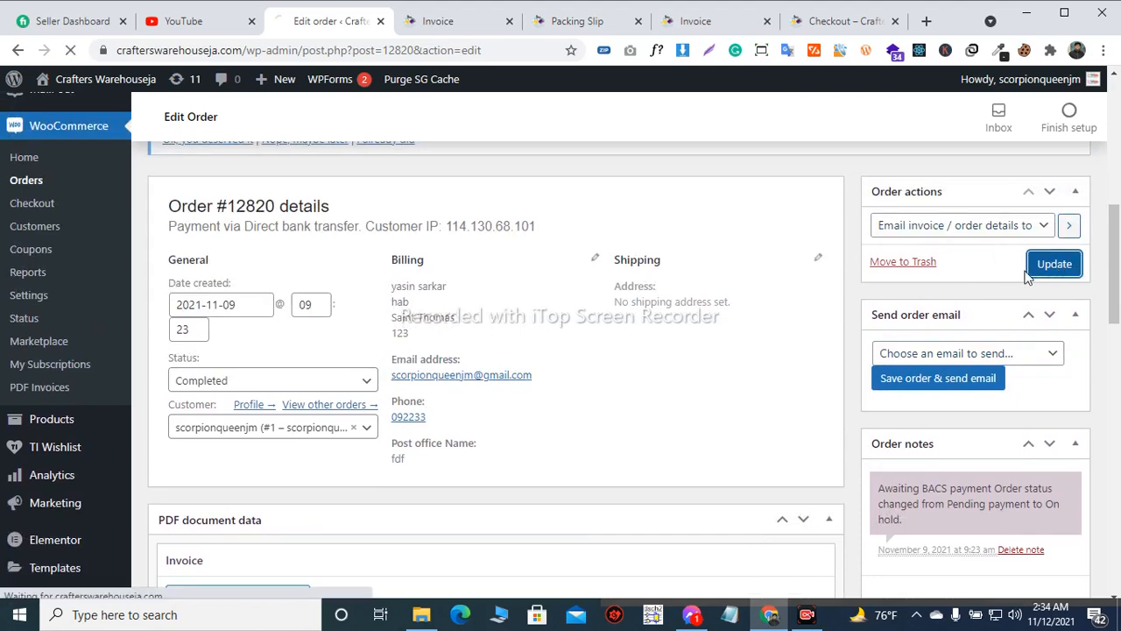
scroll(755, 301, "down", 5)
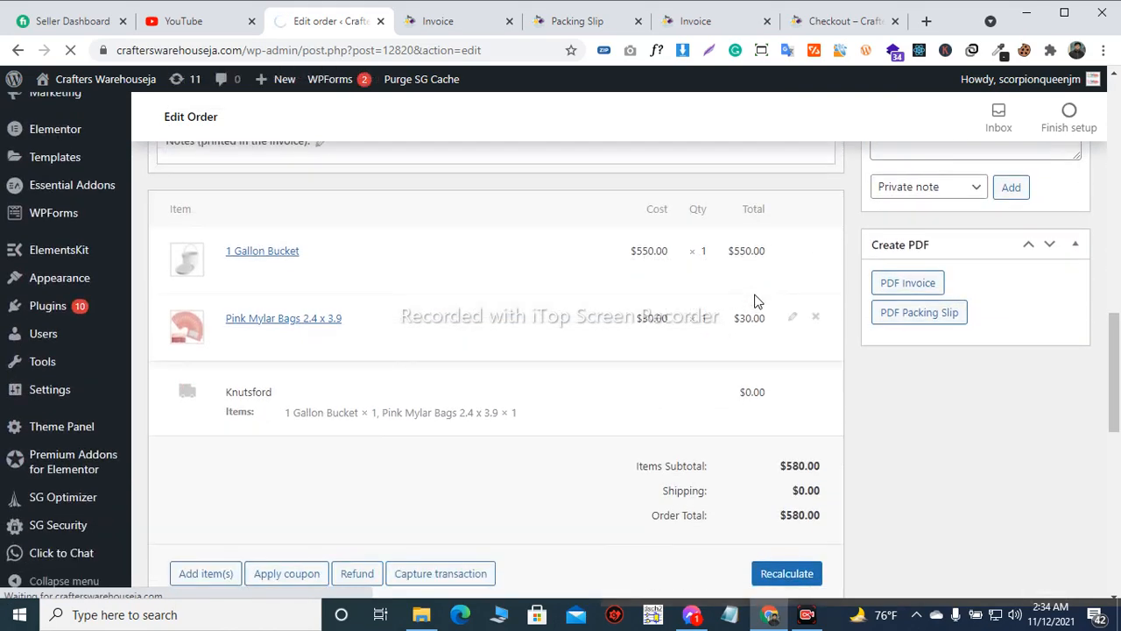
scroll(755, 300, "up", 3)
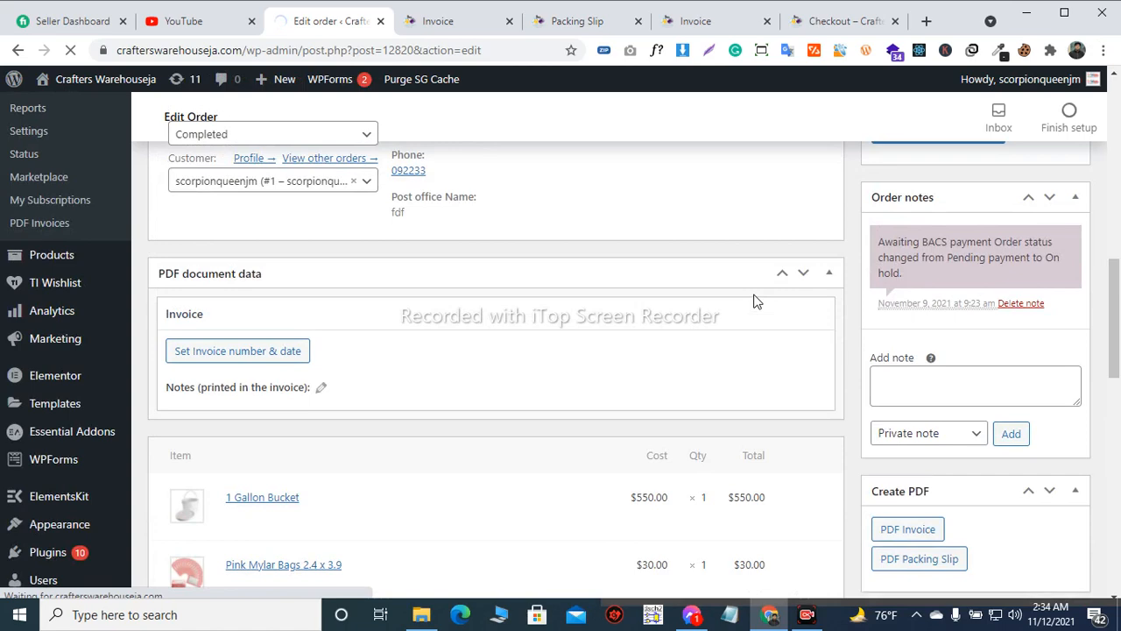
scroll(755, 301, "up", 2)
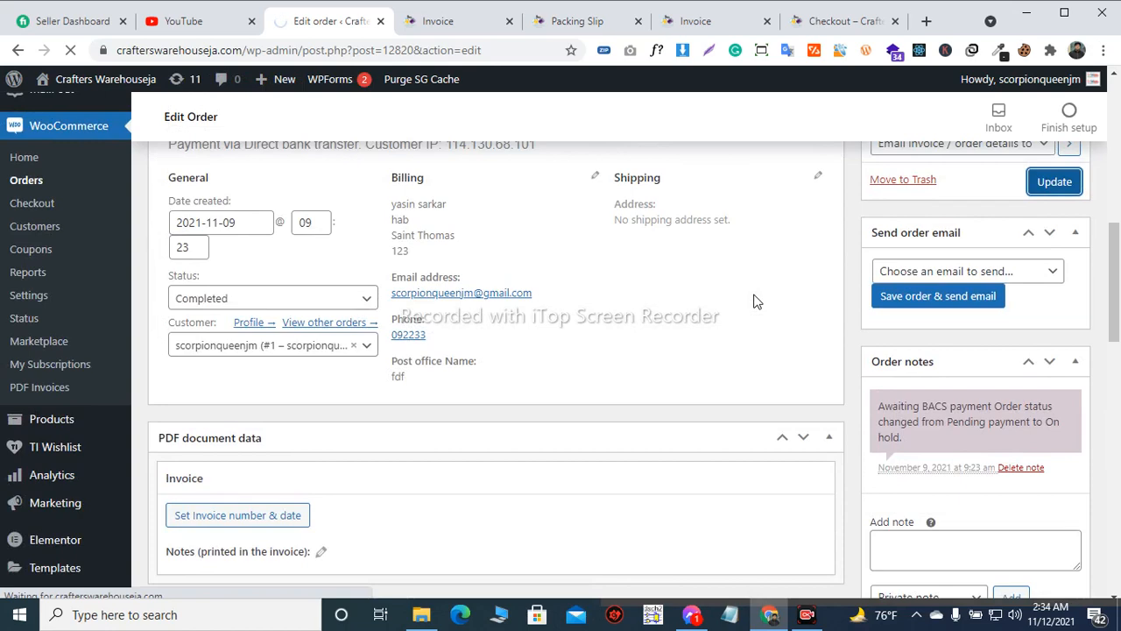
scroll(755, 300, "up", 1)
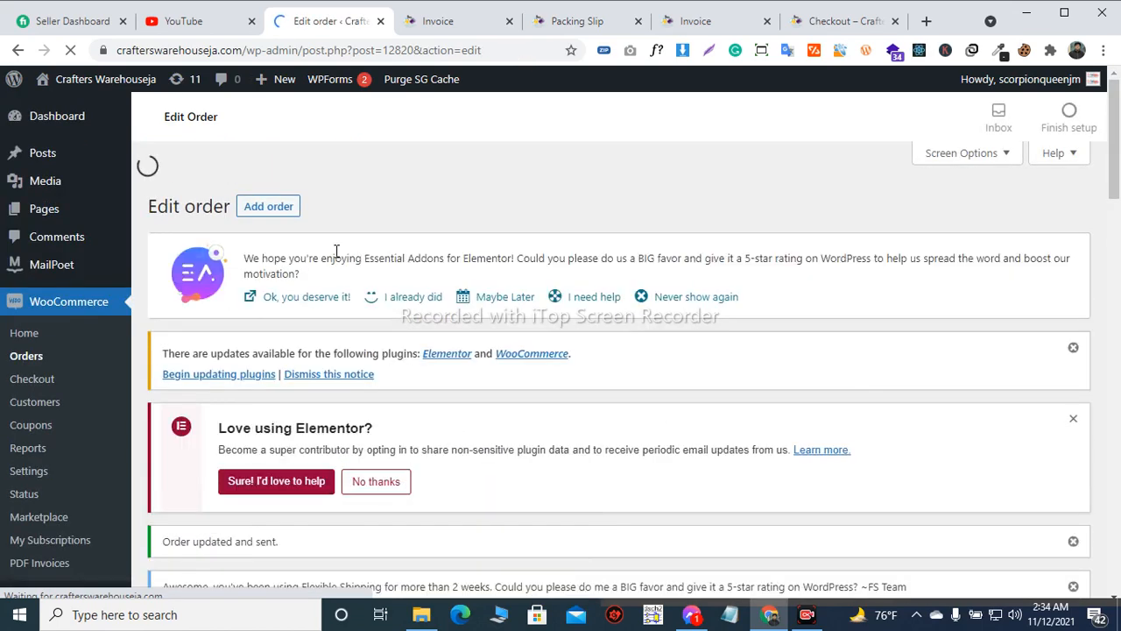
Review the updated $580.00 order's page, including its update notice, status, invoice data and order notes
scroll(429, 228, "down", 4)
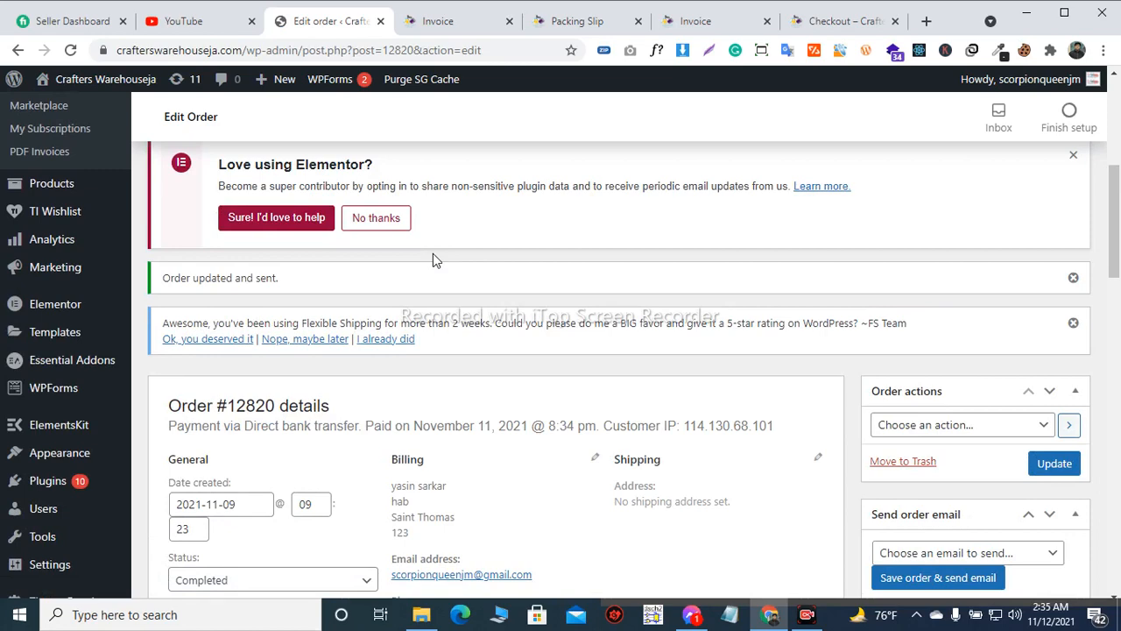
scroll(433, 259, "down", 3)
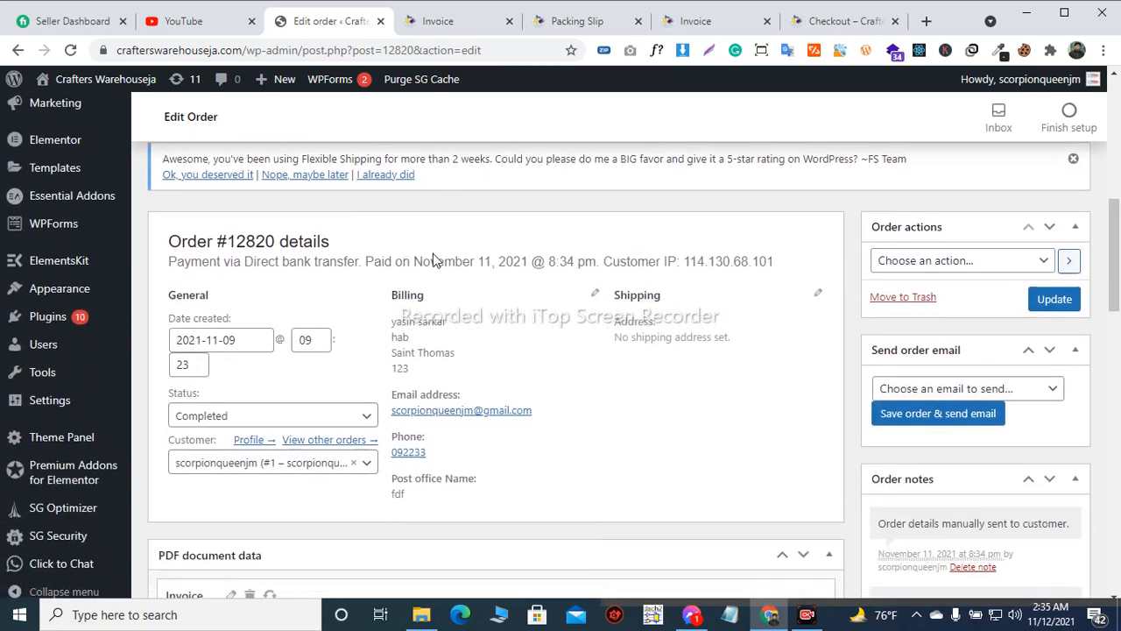
scroll(433, 259, "down", 1)
scroll(433, 259, "down", 2)
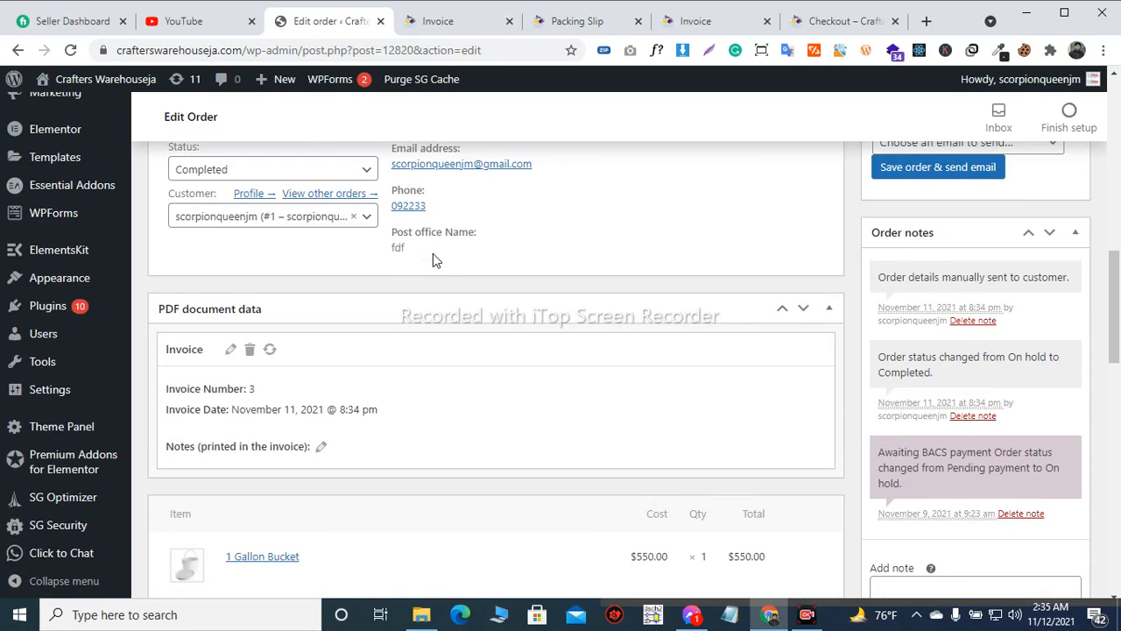
scroll(433, 254, "up", 3)
scroll(433, 260, "up", 3)
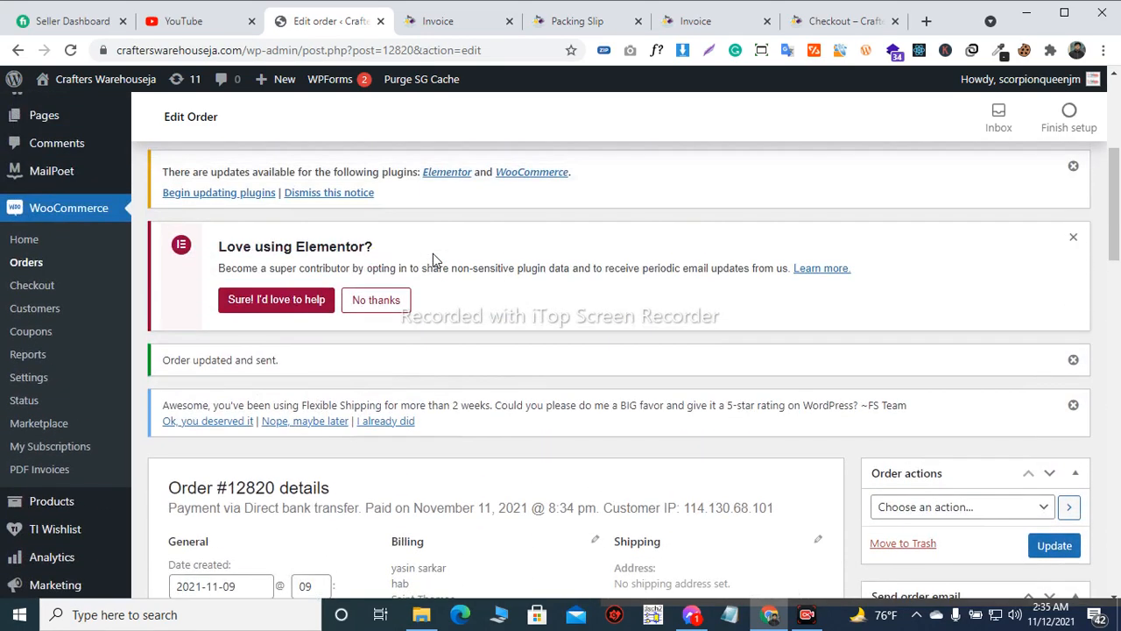
scroll(433, 260, "down", 3)
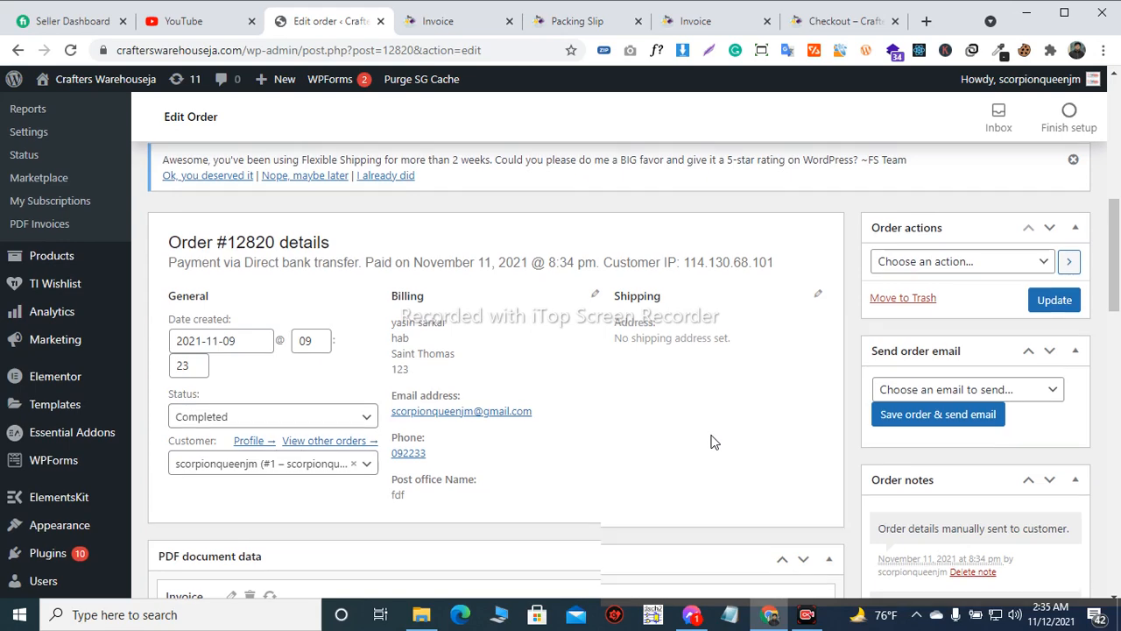
scroll(711, 443, "up", 10)
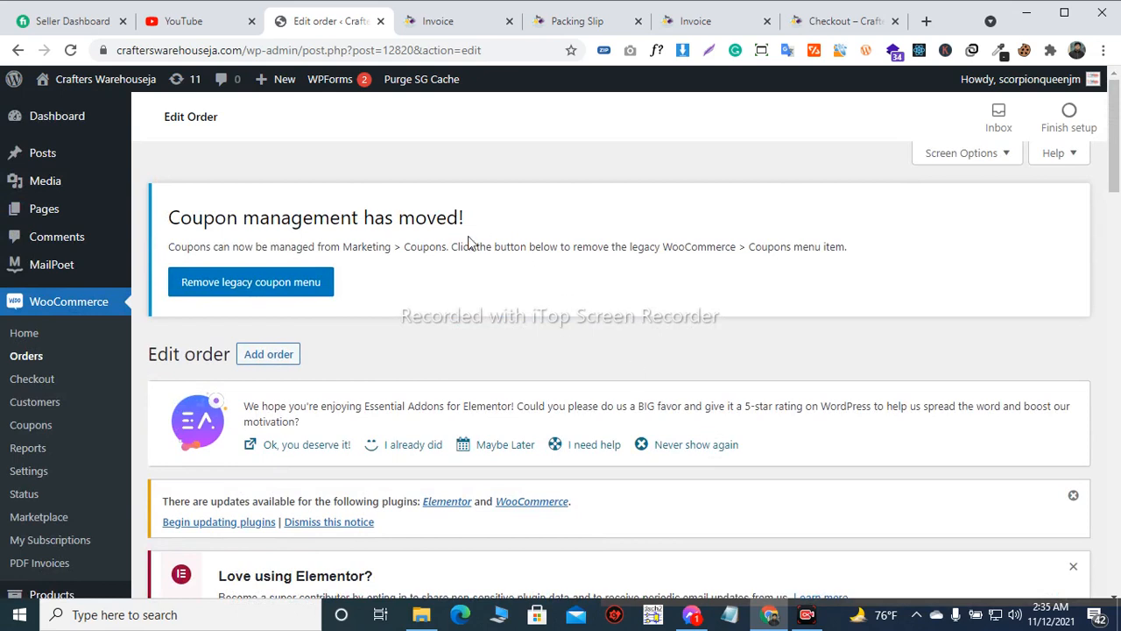
mouse_move(68, 158)
scroll(751, 290, "down", 2)
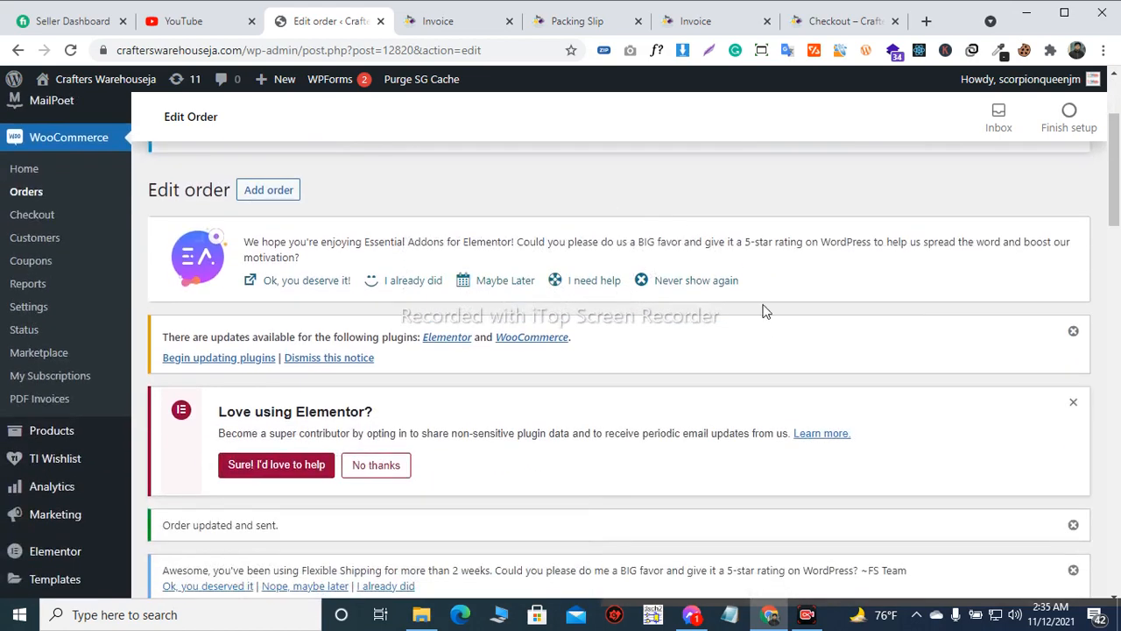